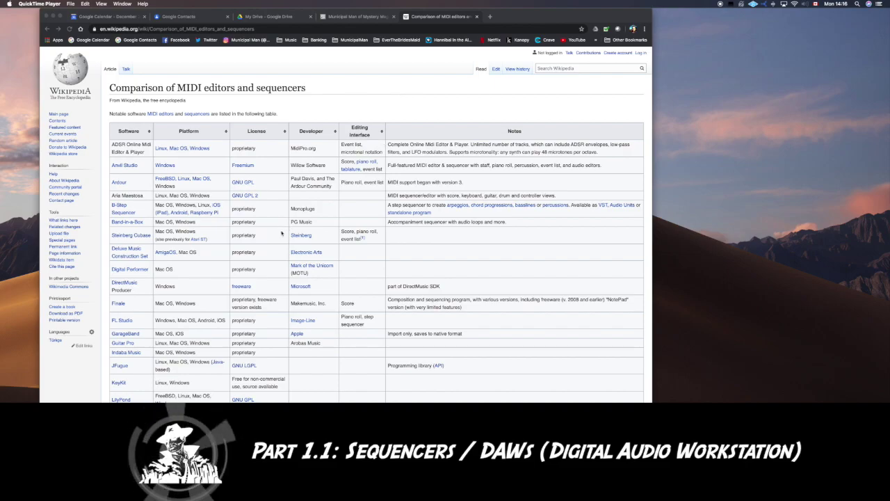
Scroll through the Wikipedia 'Comparison of MIDI editors and sequencers' table.
scroll(282, 233, down, 2)
scroll(282, 233, down, 15)
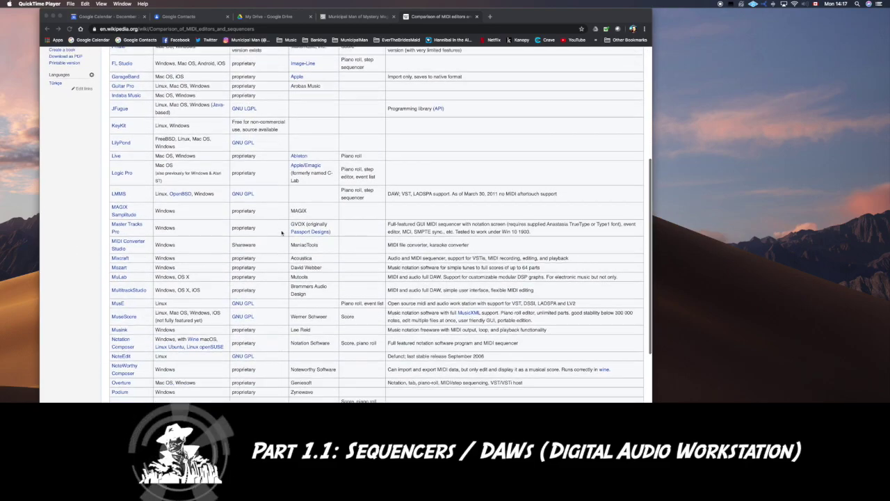
scroll(282, 233, down, 2)
scroll(281, 233, up, 20)
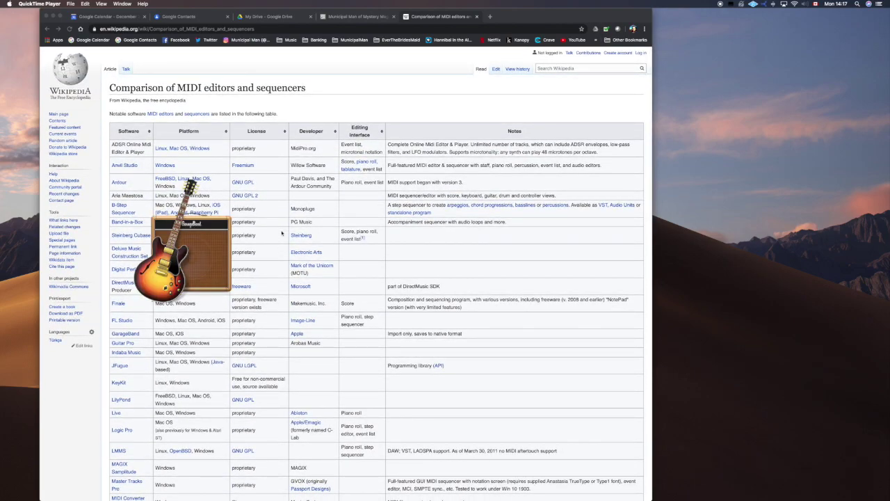
scroll(193, 373, down, 5)
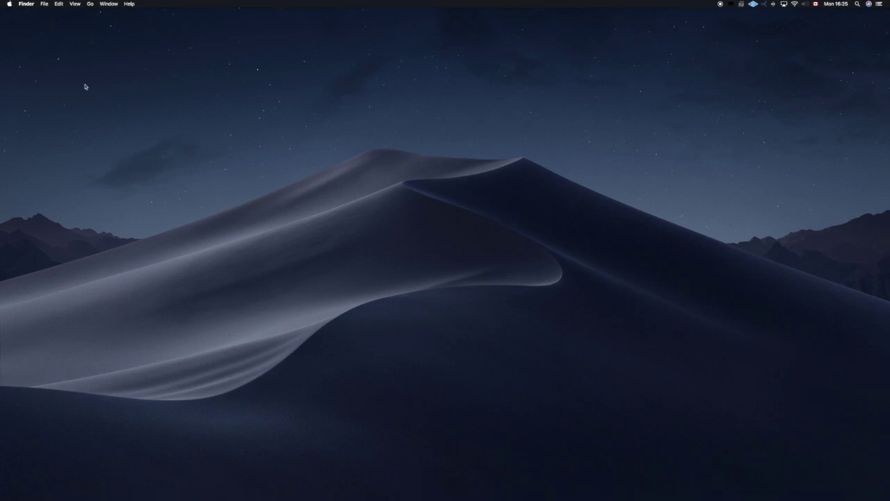
Launch Logic Pro X and create a new empty project with one Software Instrument track.
click(422, 480)
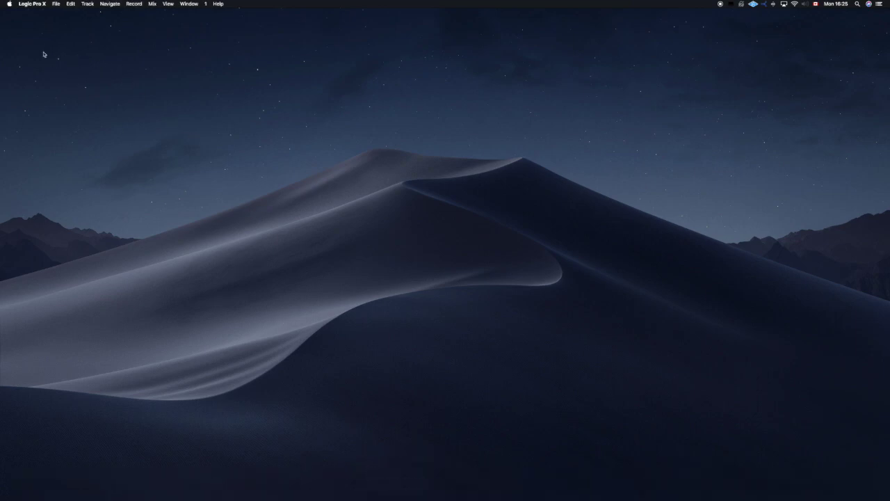
click(49, 4)
click(69, 12)
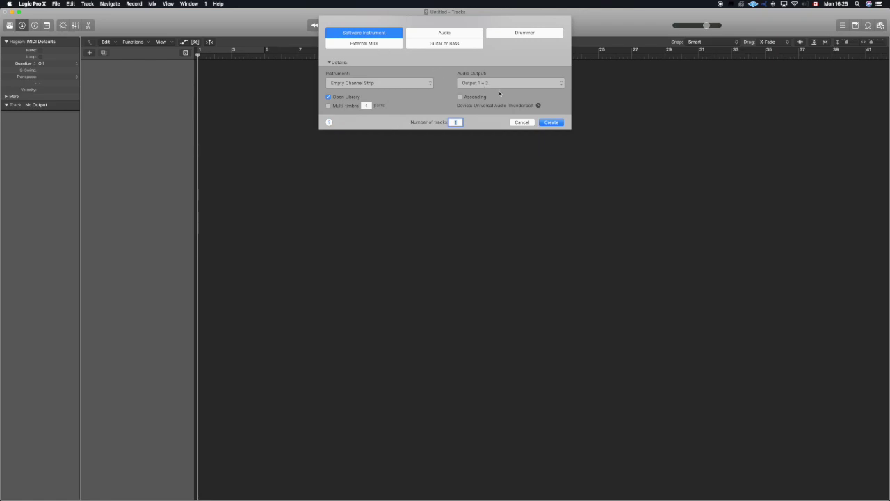
click(552, 123)
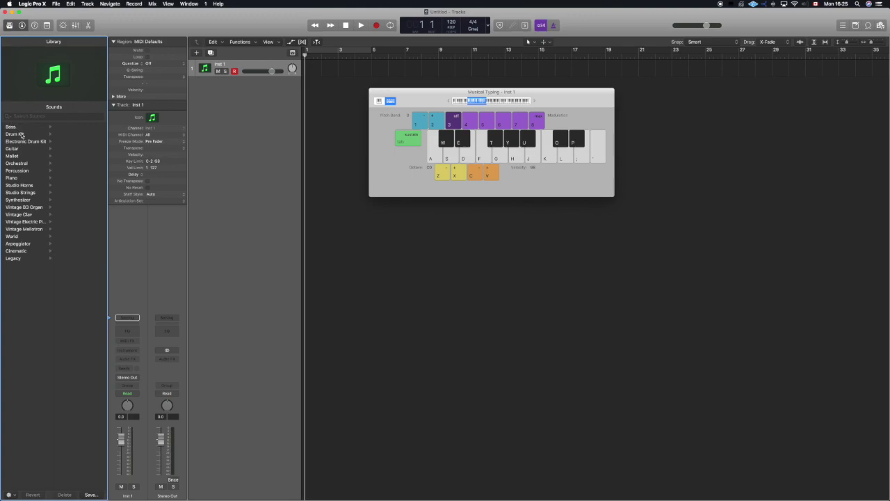
Load the Blue Ridge kit from the Library's Drum Kit category and reposition Musical Typing.
click(51, 133)
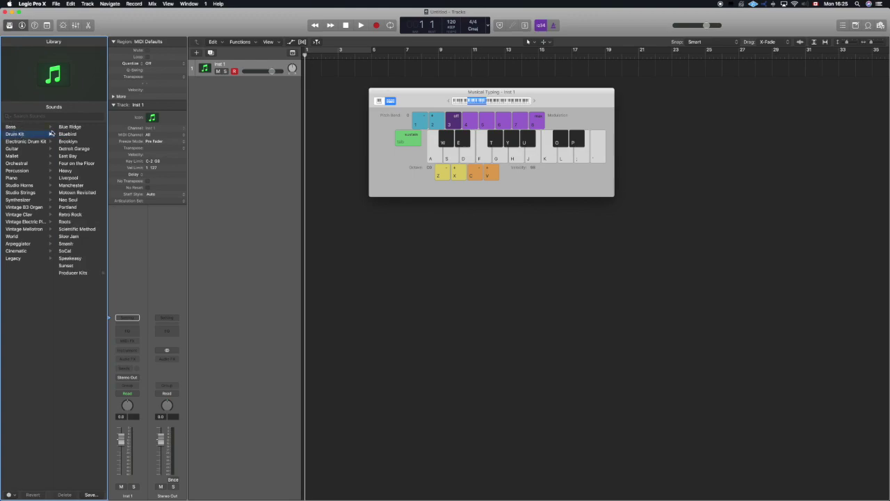
click(78, 127)
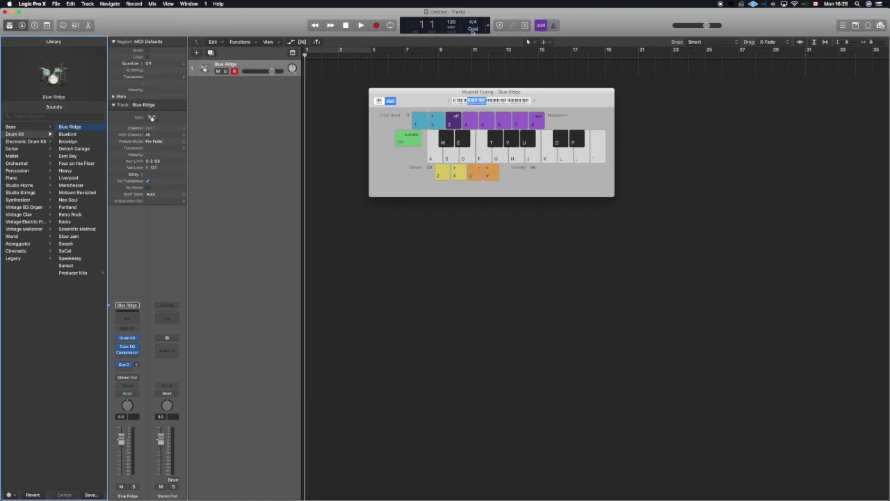
drag(423, 99, 419, 107)
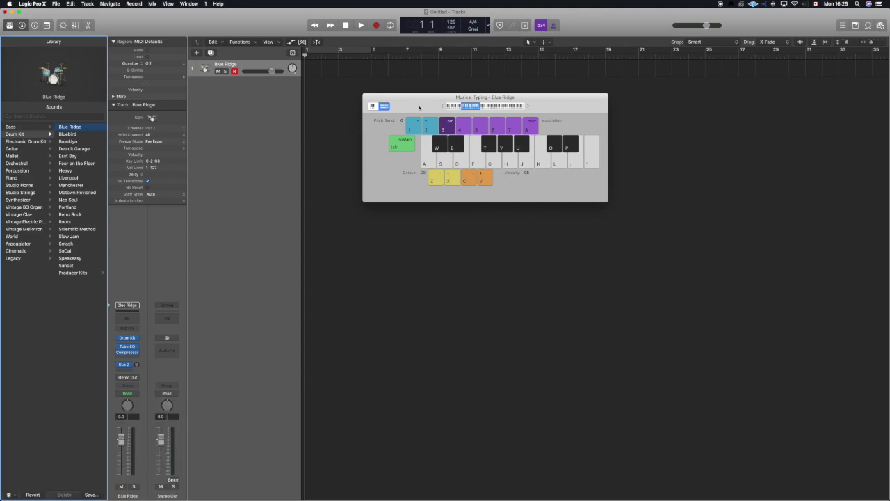
drag(419, 107, 414, 103)
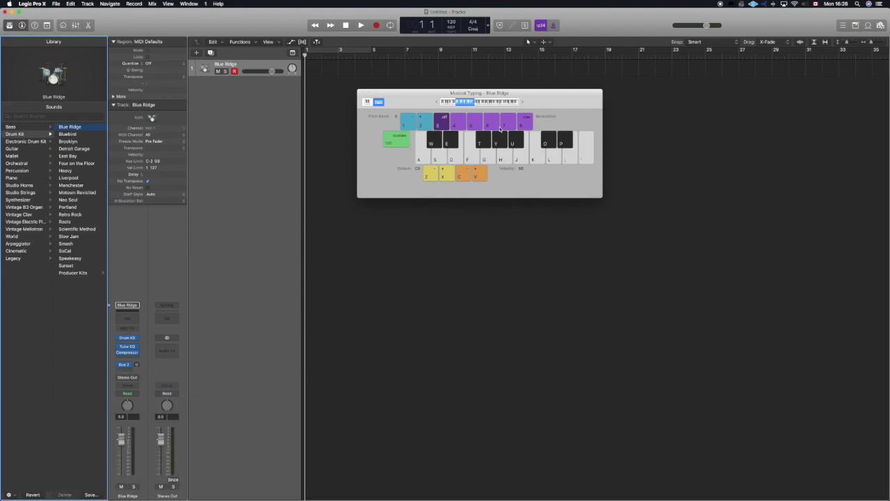
key(a)
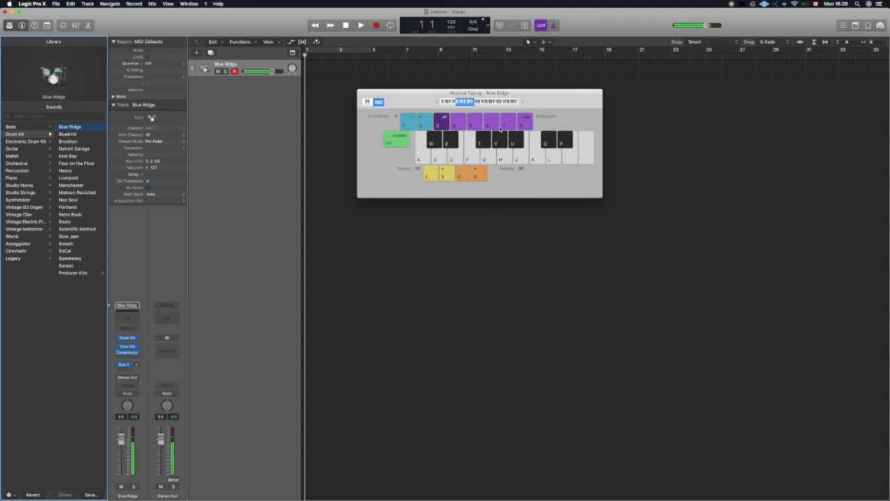
key(u)
key(a)
key(i)
key(i)
scroll(418, 70, right, 2)
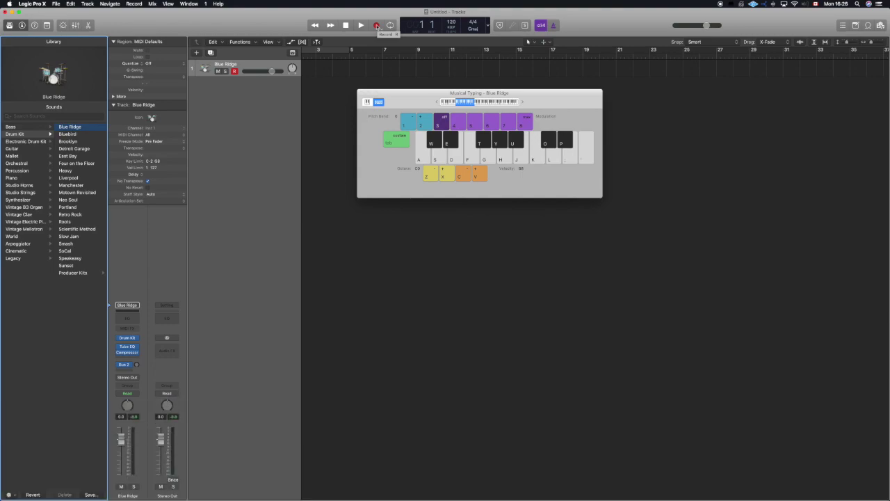
Record a short drum take on Musical Typing into a new Blue Ridge region.
click(376, 25)
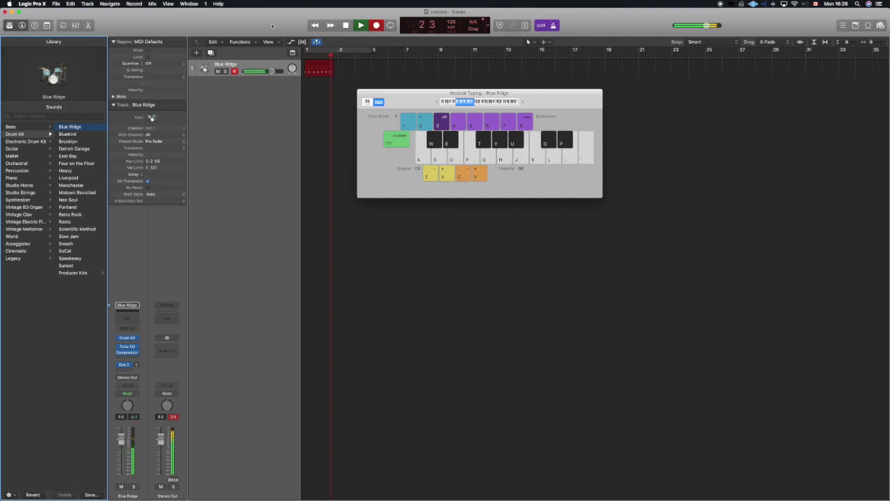
key(space)
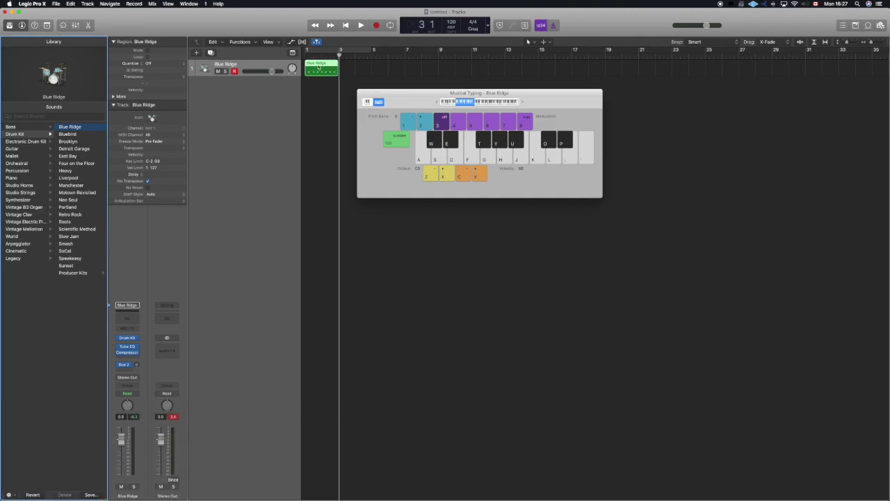
Open the recorded region in the Piano Roll and make the editor taller.
key(p)
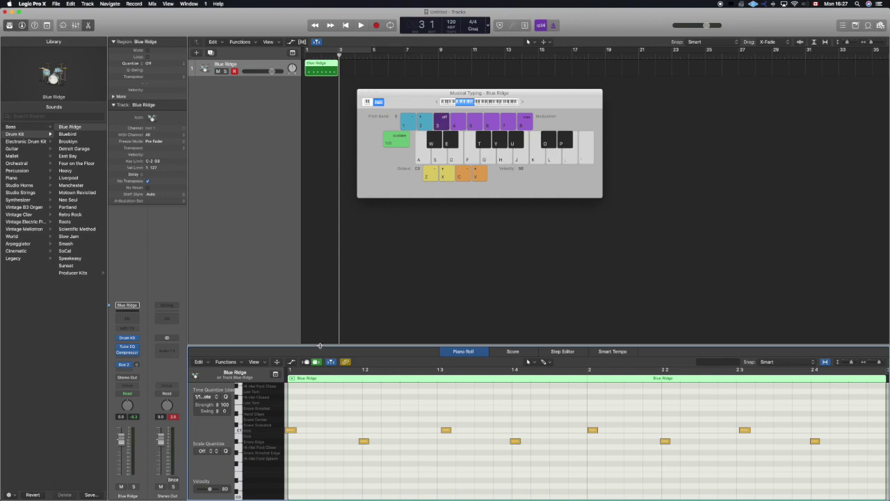
drag(313, 340, 303, 228)
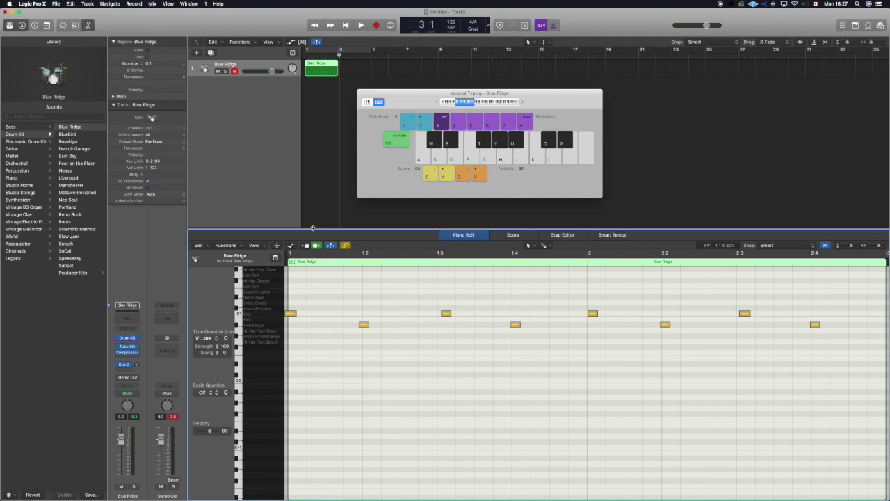
drag(309, 229, 308, 208)
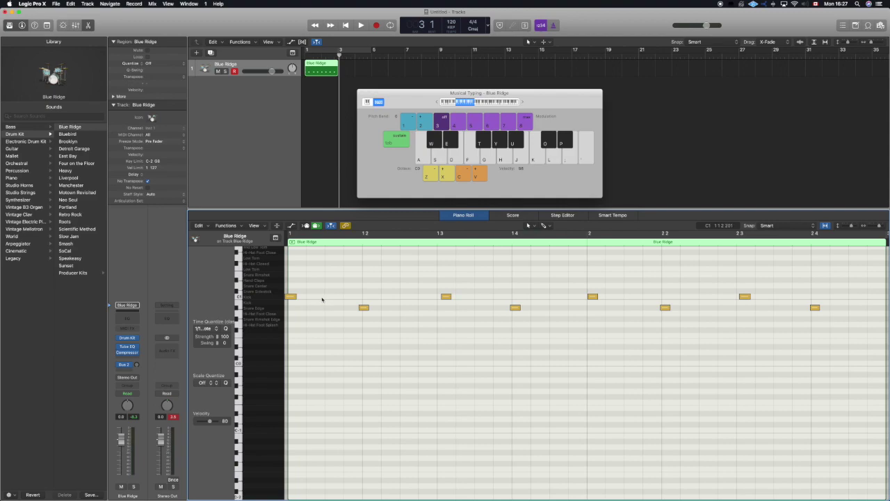
Nudge and quantize the bar-1 drum hits to the grid, then delete the four bar-2 notes.
drag(291, 297, 294, 298)
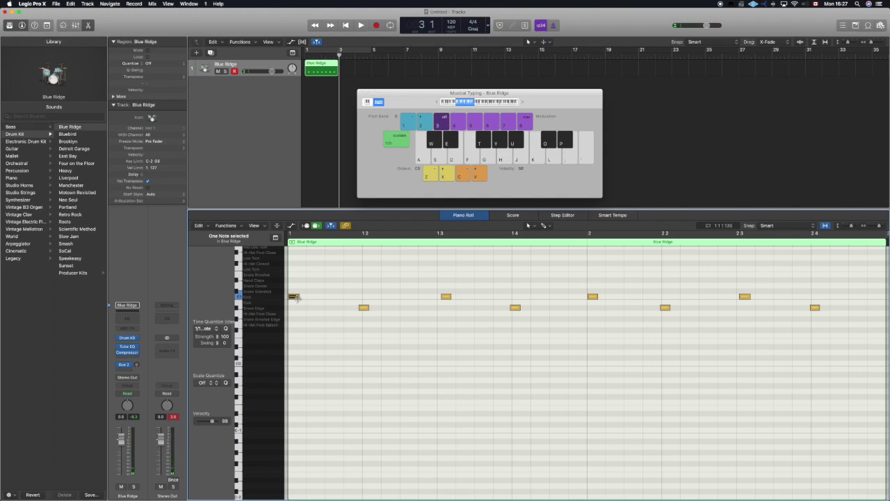
click(363, 307)
drag(363, 307, 366, 308)
drag(537, 328, 414, 271)
click(225, 328)
drag(837, 324, 580, 272)
key(Delete)
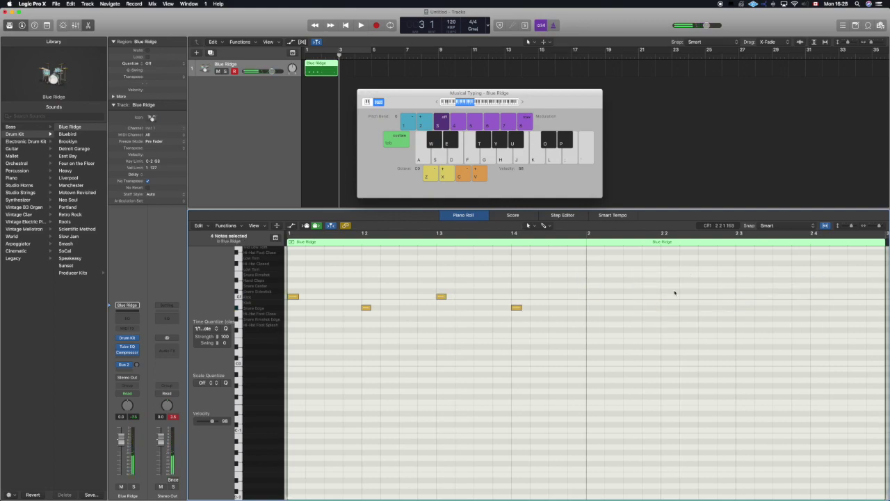
Trim the Blue Ridge region's end back to bar 2 and zoom the Piano Roll to fit it.
drag(335, 70, 324, 70)
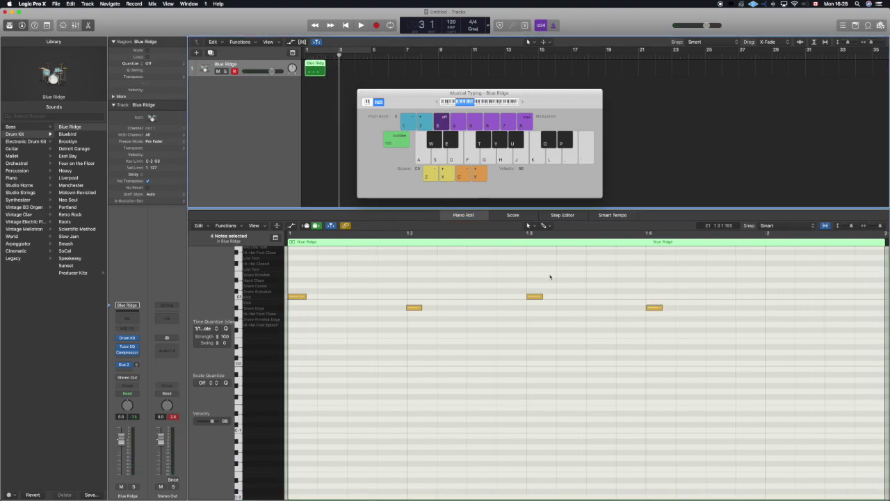
scroll(570, 324, up, 2)
scroll(569, 325, right, 3)
scroll(568, 326, left, 5)
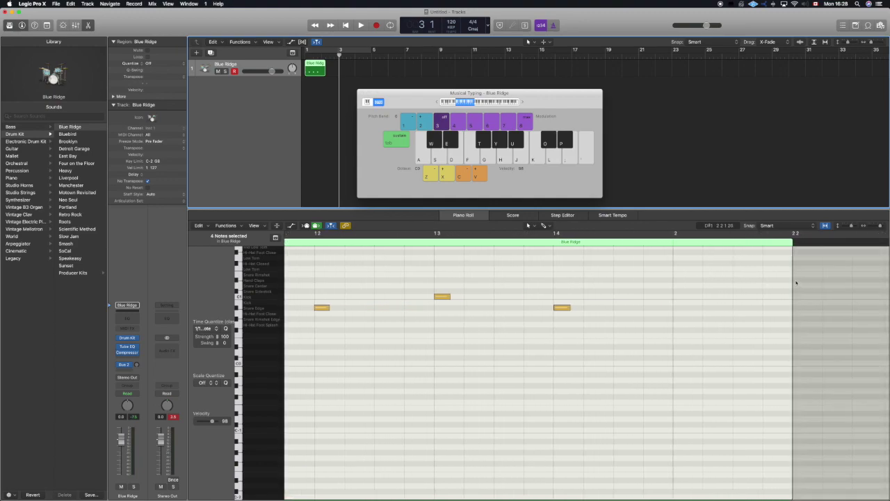
drag(793, 278, 672, 281)
key(z)
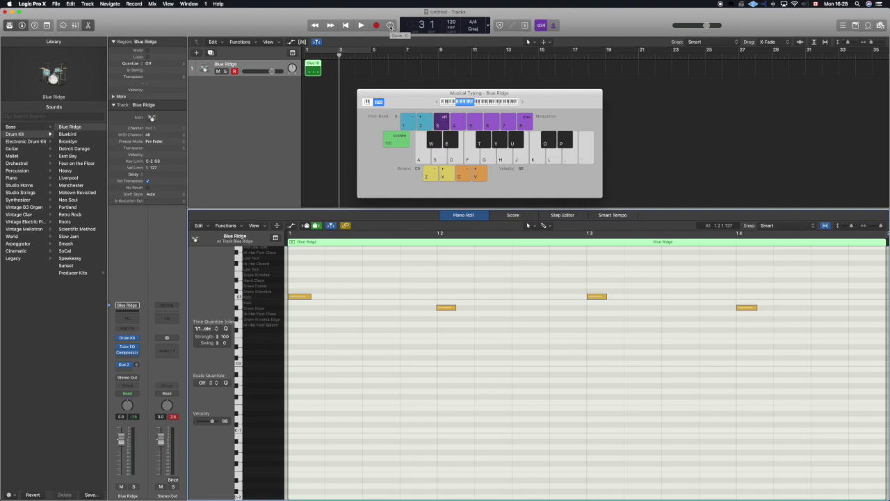
Turn on Cycle with the loop range covering only bar 1, and select the Blue Ridge region.
click(390, 26)
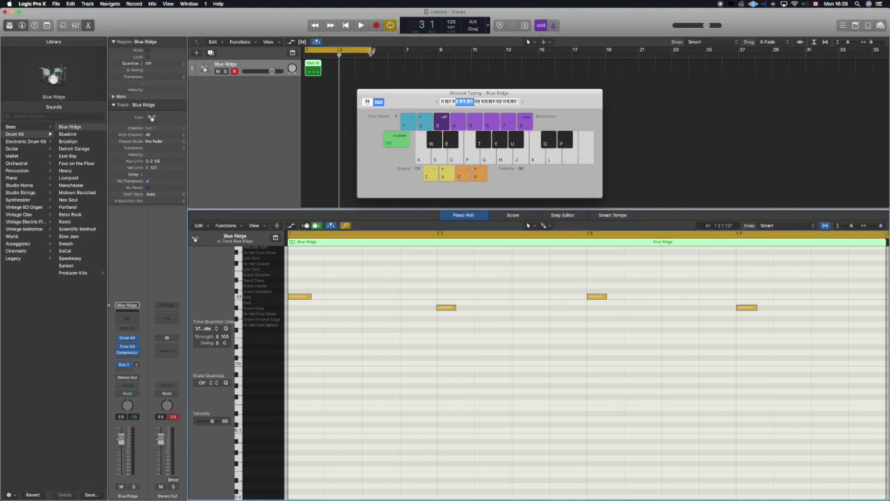
drag(371, 52, 324, 55)
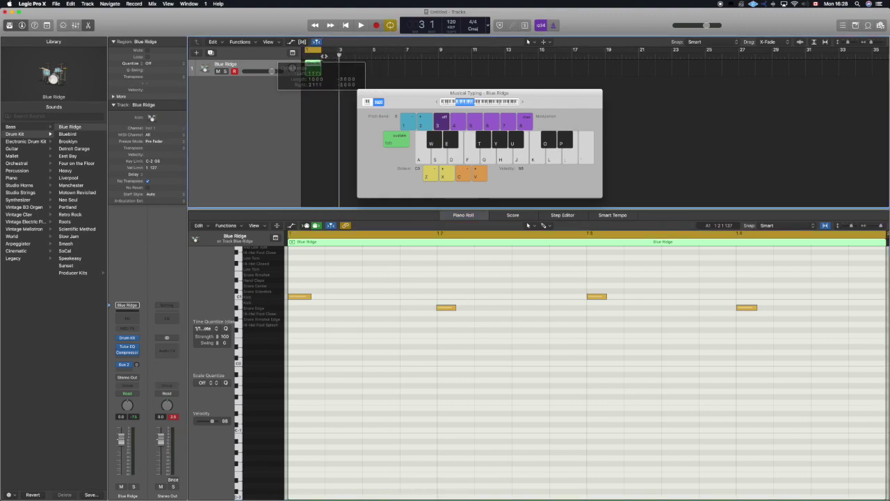
click(309, 68)
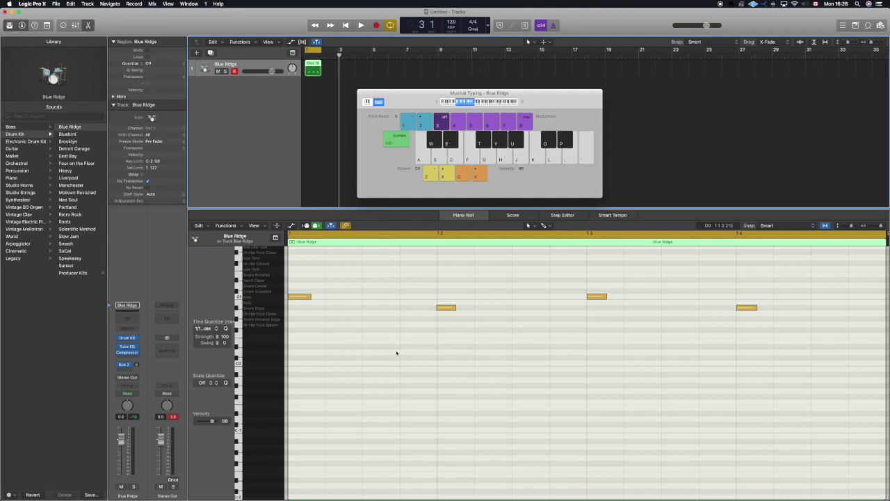
Play the looped drum bar from the start, stop it, and audition a drum hit.
key(Return)
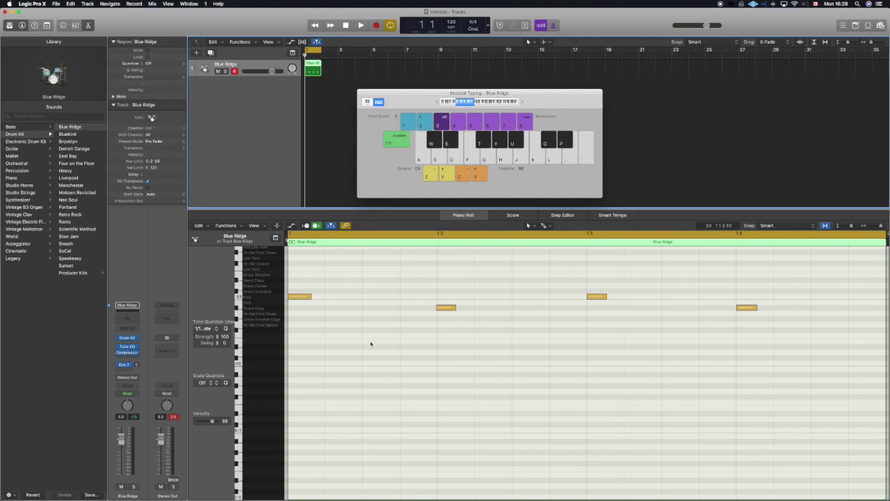
key(space)
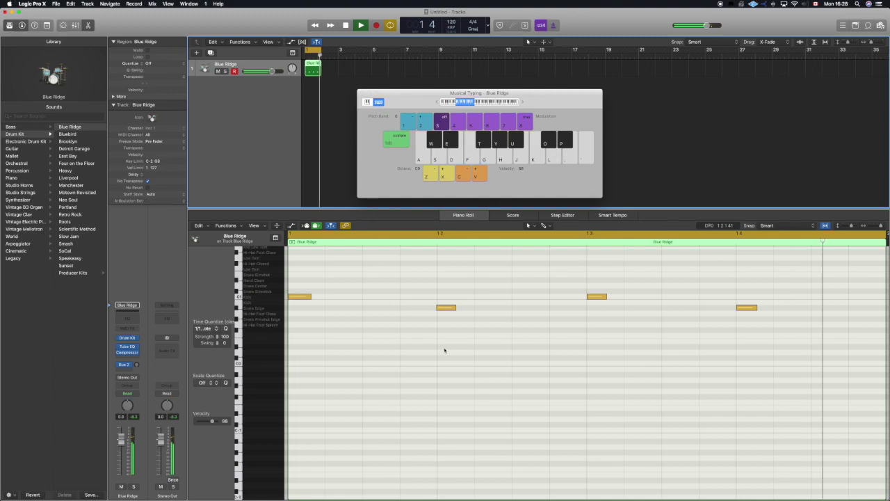
key(space)
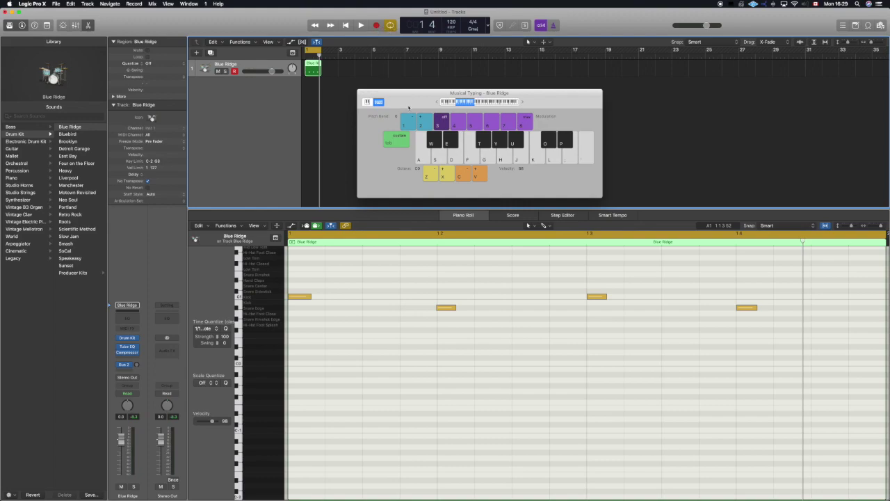
key(a)
Record Hi-Hat Foot Close hits on Musical Typing over the looping bar.
drag(409, 108, 387, 94)
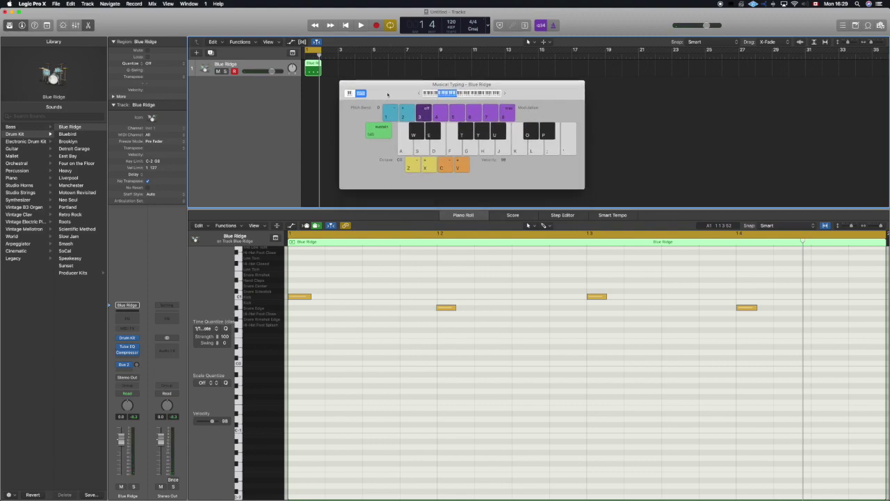
click(376, 26)
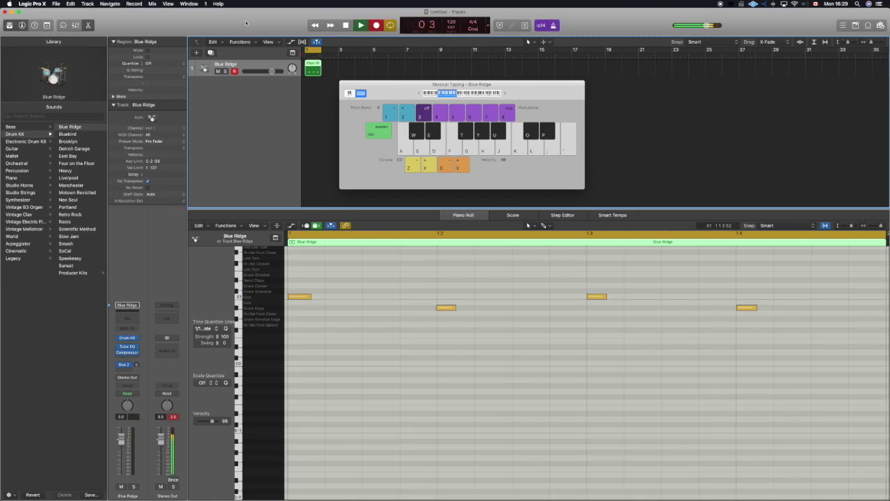
key(h)
key(h)
key(h)
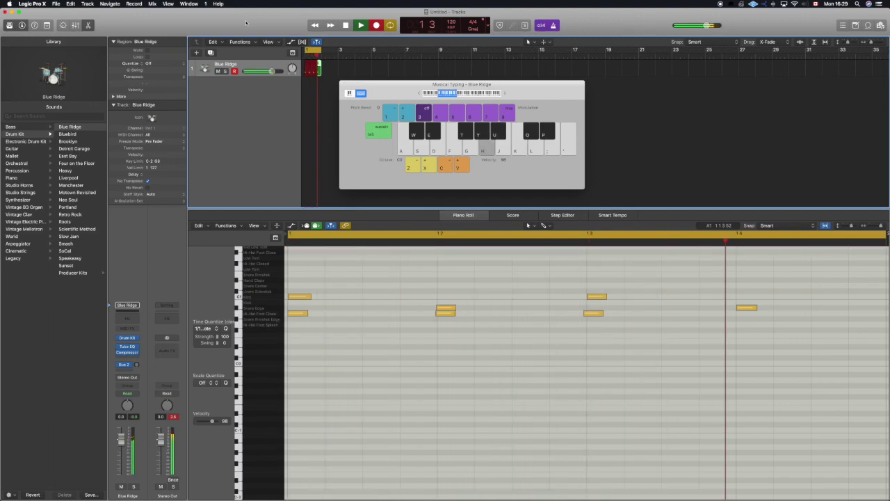
key(h)
key(space)
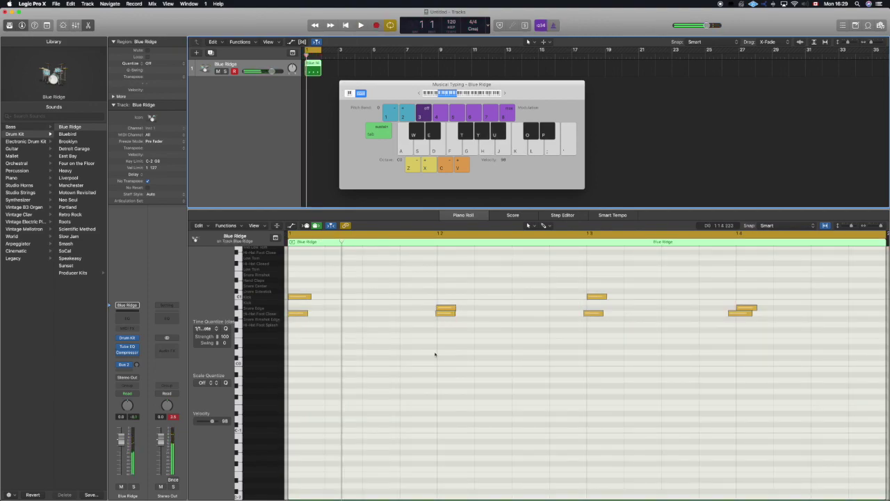
Quantize the four recorded hi-hat notes to the grid and play the groove back.
scroll(436, 356, left, 1)
scroll(450, 354, right, 1)
click(299, 315)
click(450, 314)
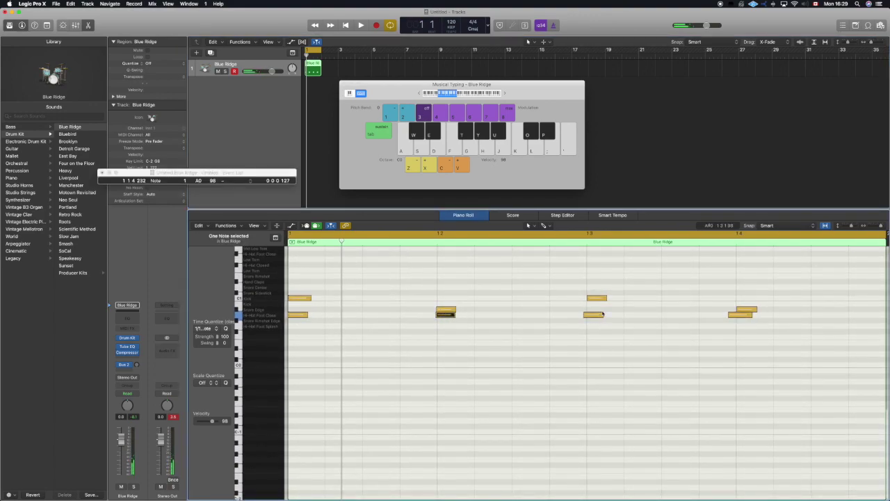
drag(773, 342, 297, 315)
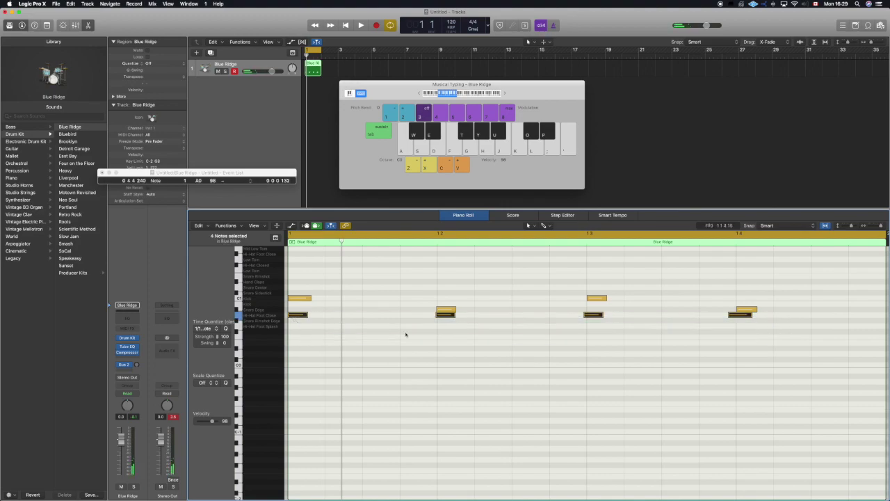
click(226, 328)
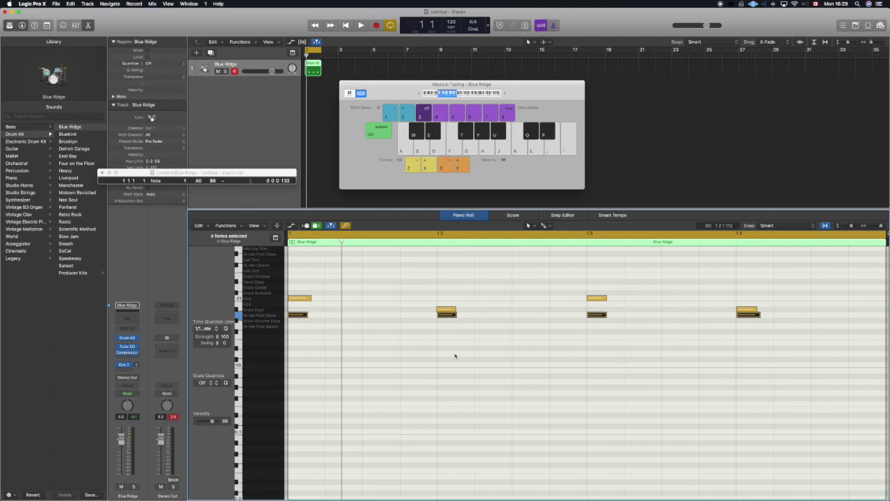
key(space)
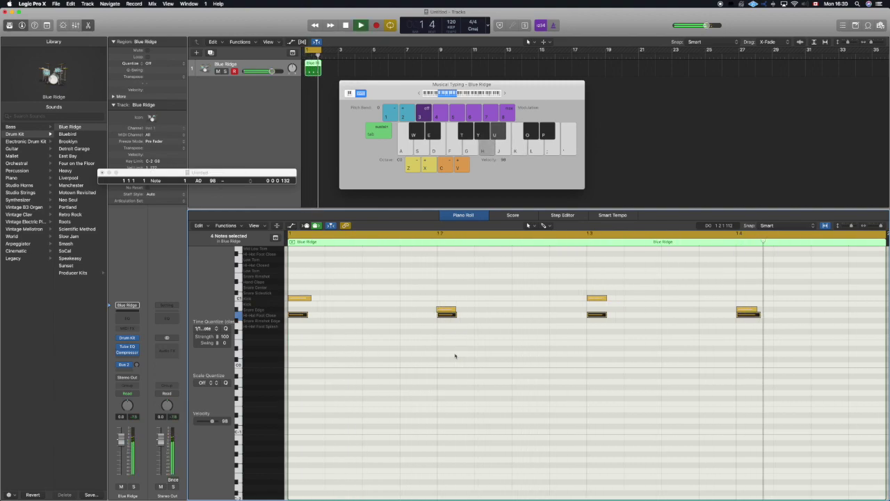
key(space)
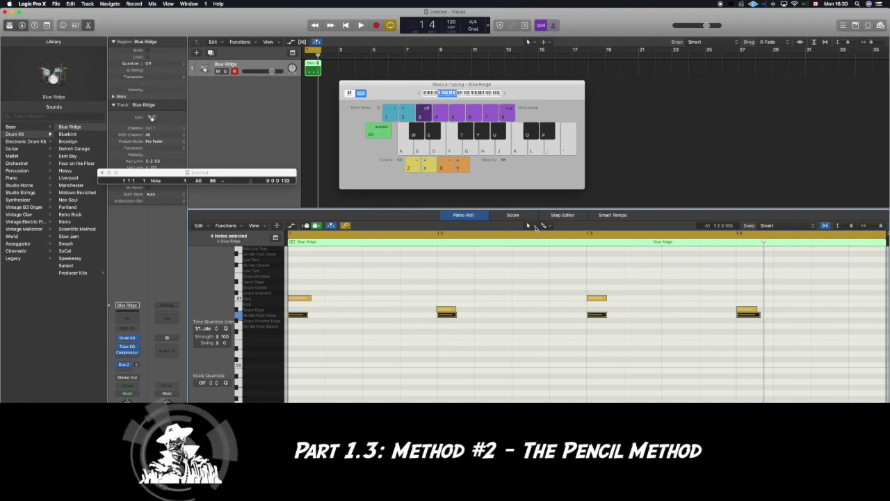
With the Pencil Tool, draw a longer note after the first snare and move it onto the Kick row.
click(534, 227)
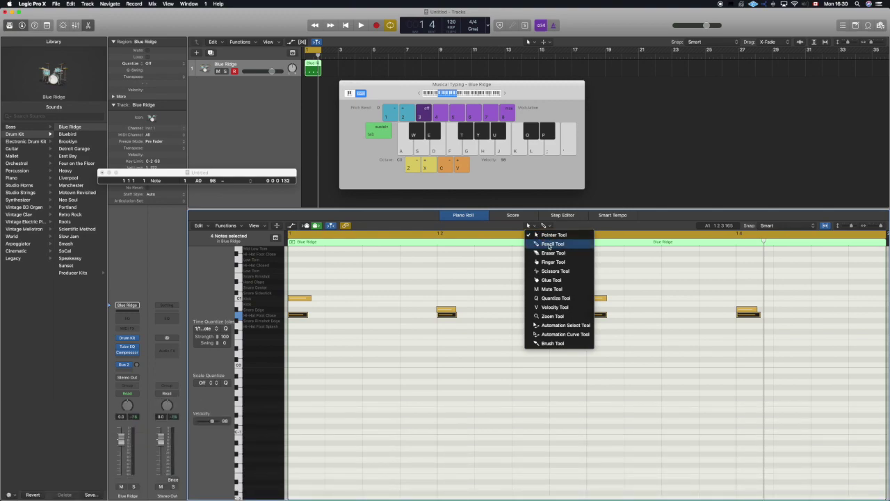
click(549, 245)
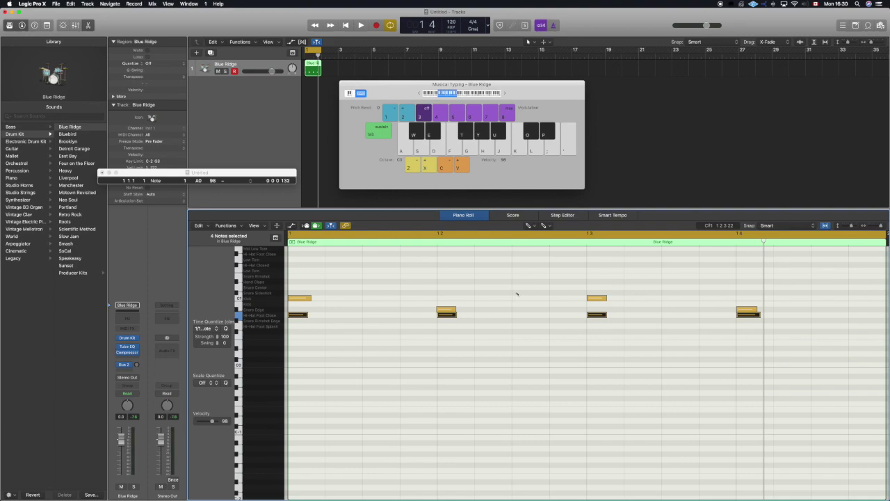
drag(517, 294, 530, 295)
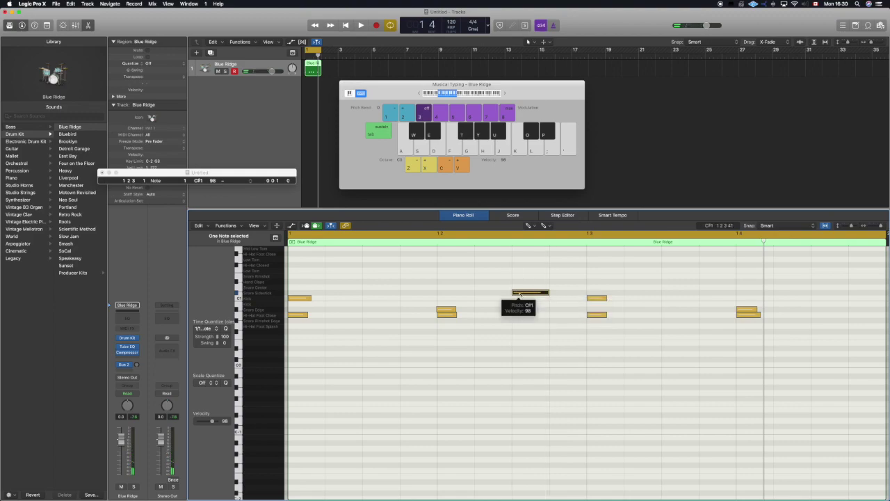
click(529, 225)
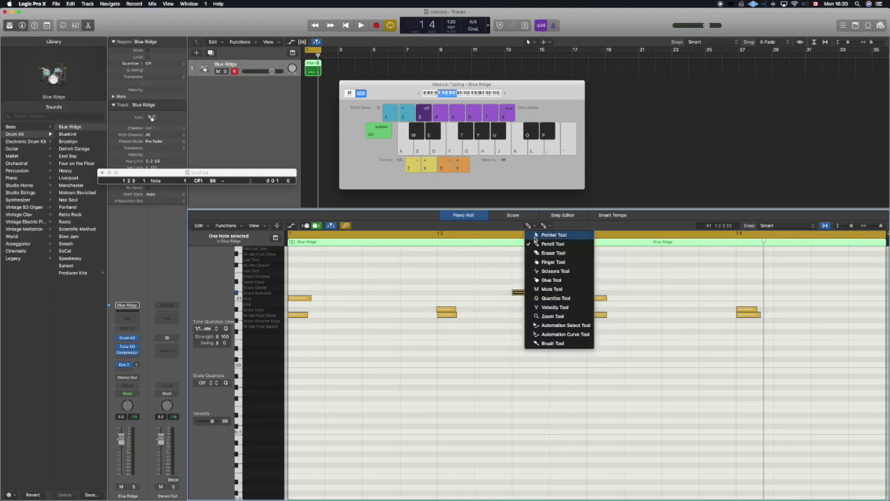
key(t)
drag(523, 293, 523, 299)
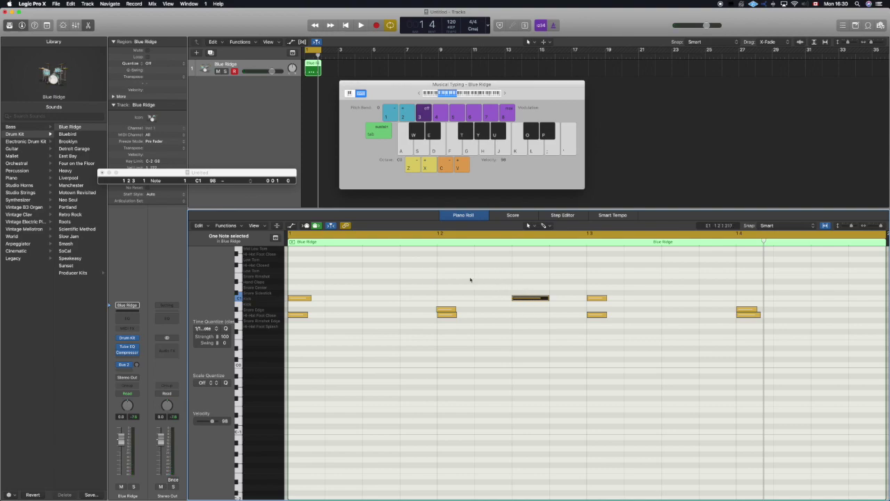
key(space)
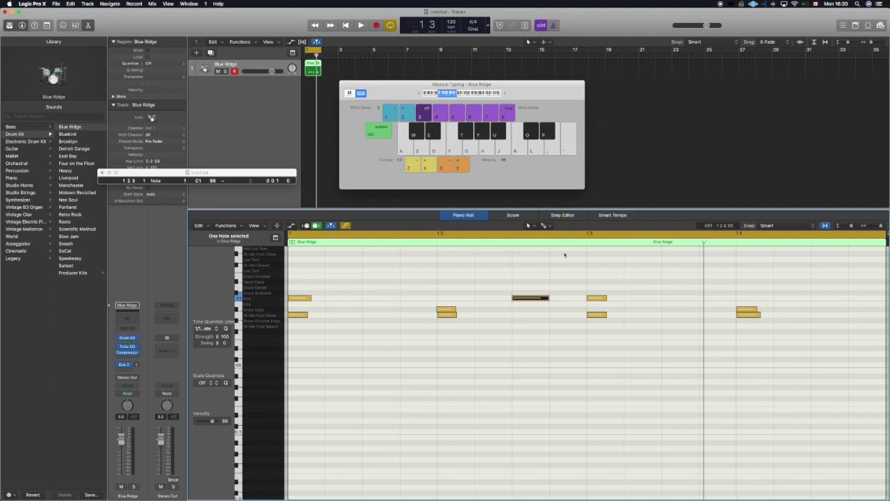
Pencil in extra Hi-Hat Foot Close notes in the gaps between hits, playing back to check.
click(530, 225)
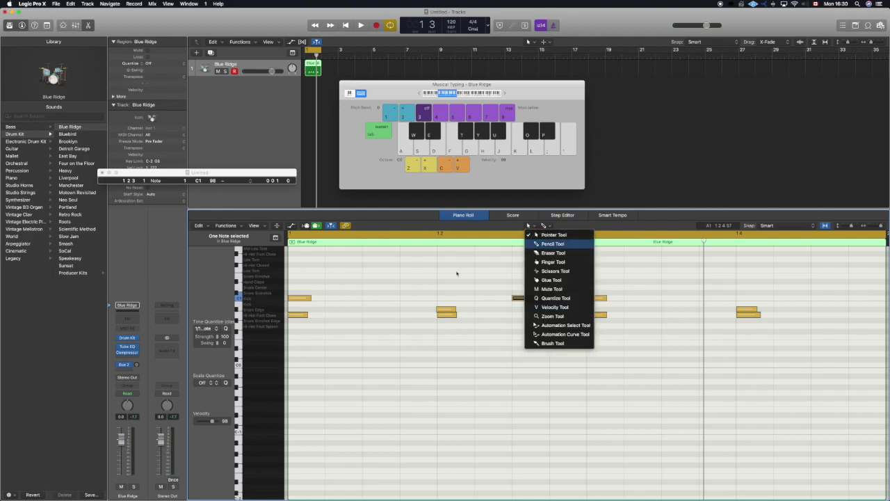
click(539, 242)
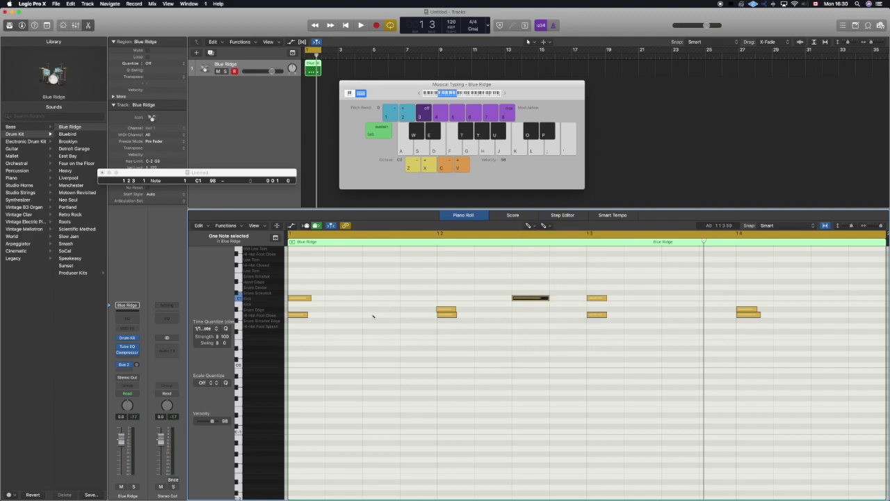
click(369, 314)
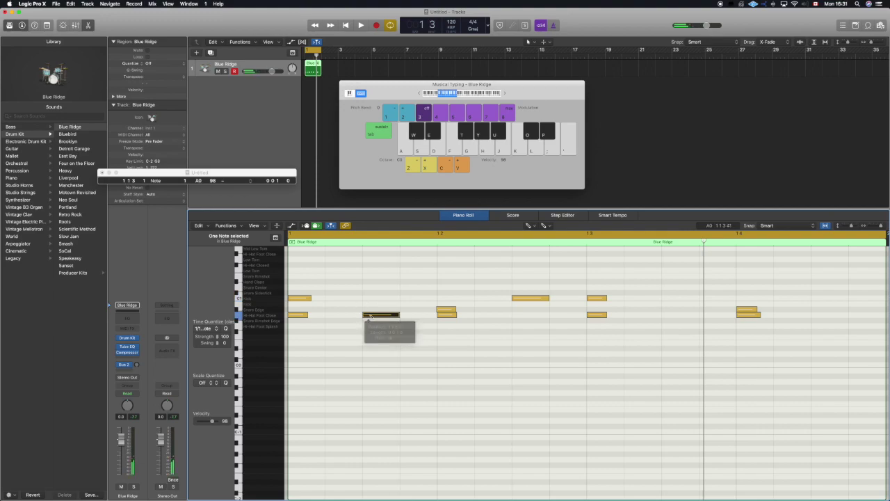
click(524, 317)
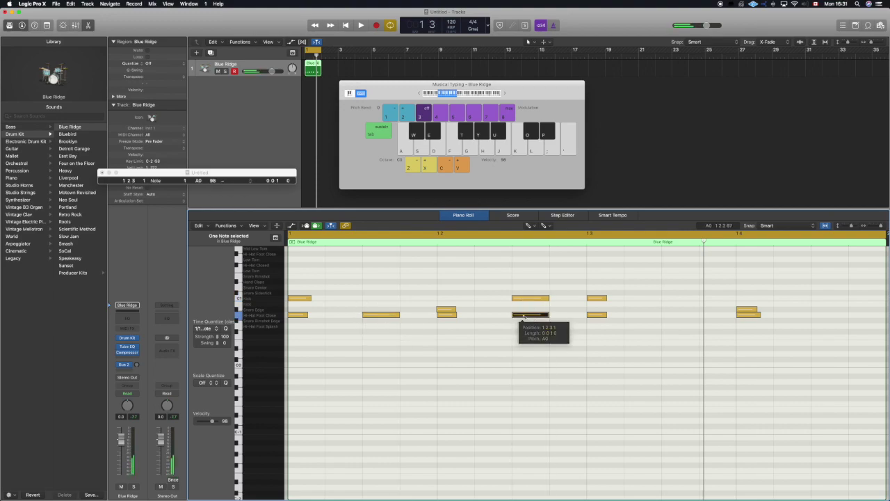
click(669, 315)
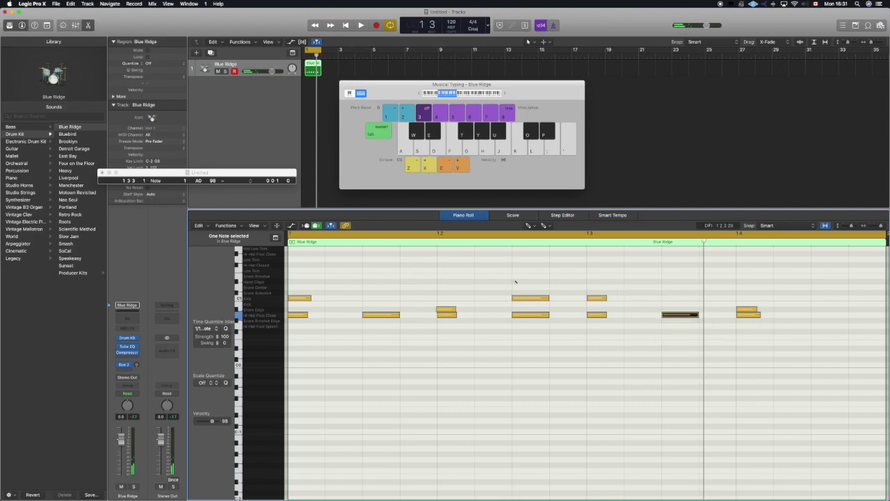
key(space)
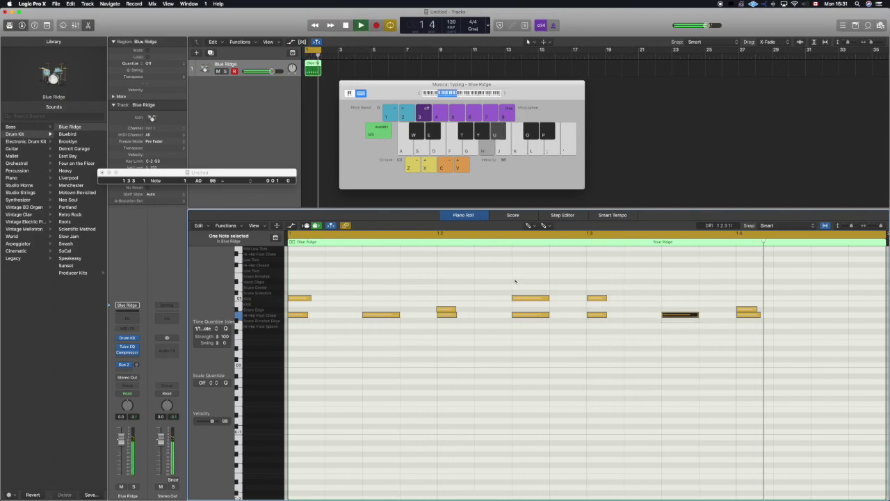
key(space)
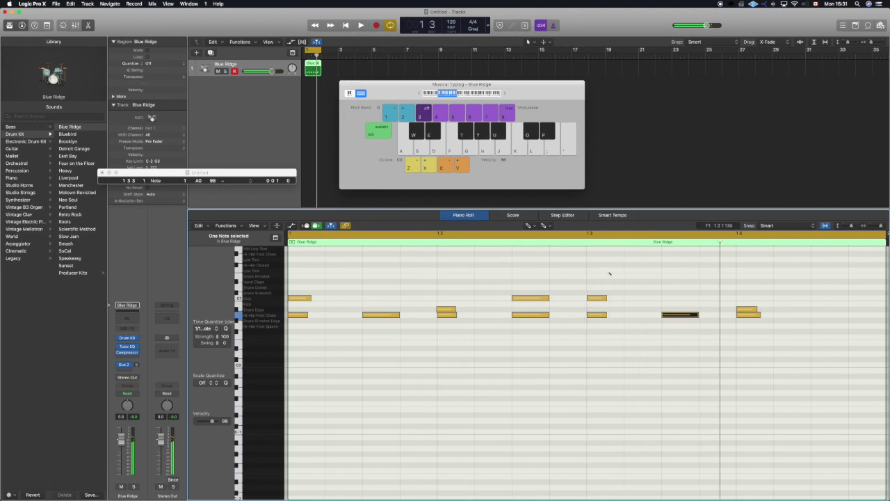
click(826, 315)
key(space)
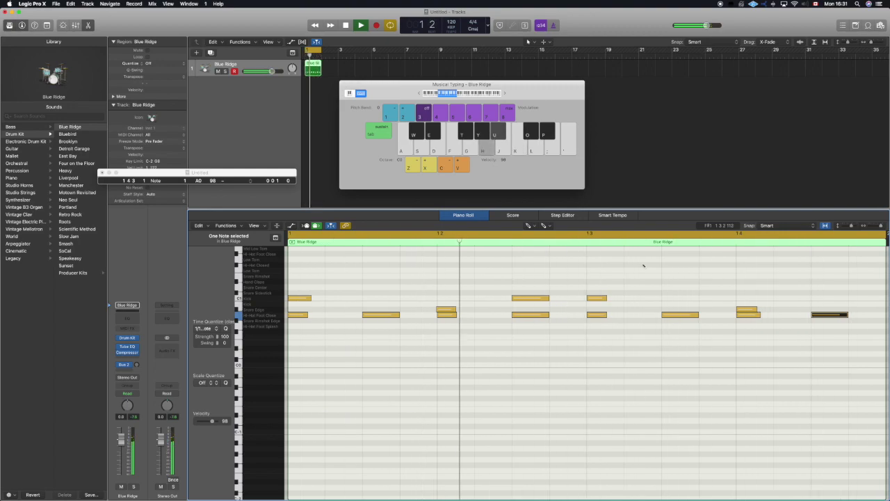
key(space)
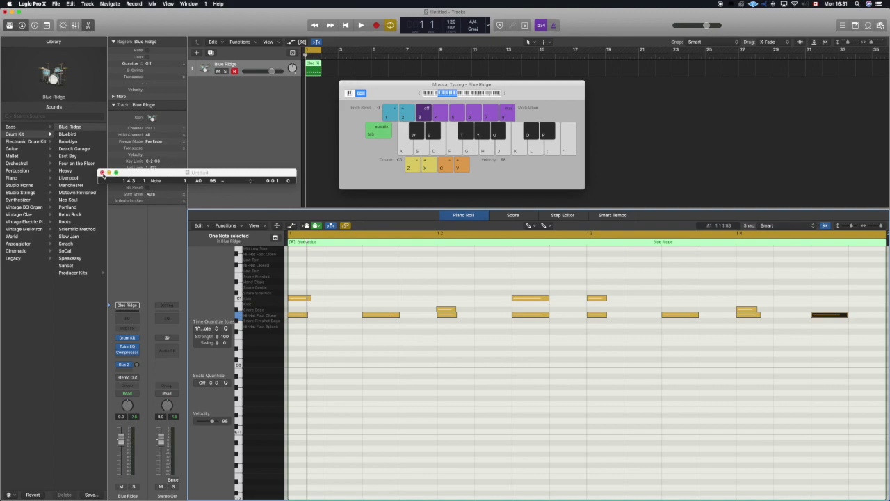
Close the Event List float and drag Musical Typing to the upper right.
click(102, 173)
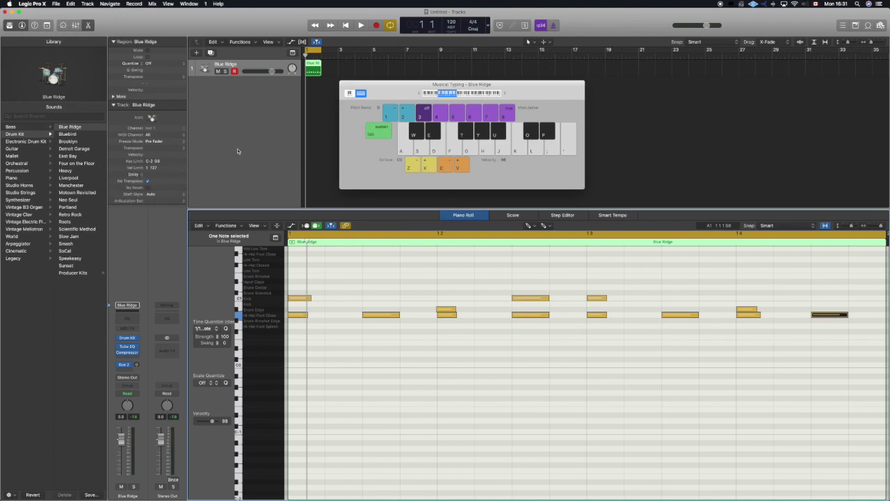
drag(386, 93, 551, 102)
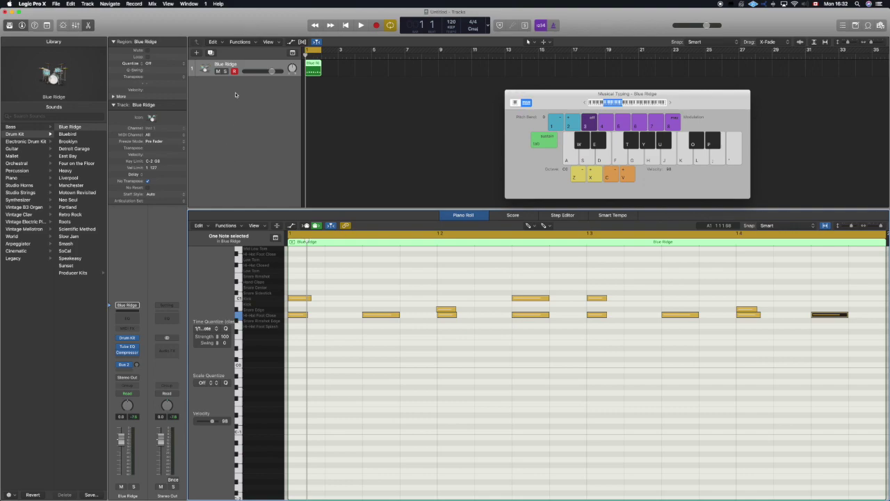
In Finder, open midi_sources then the POP folder to list Pop Song 1–12.
mouse_move(47, 492)
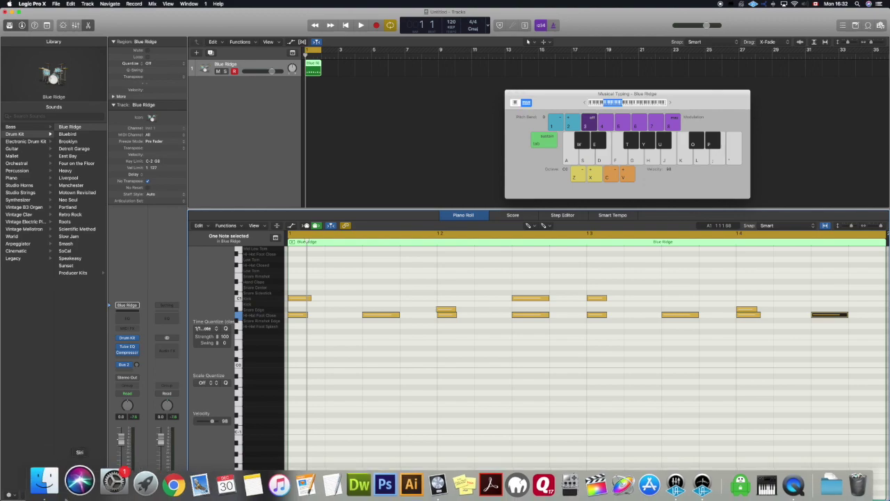
click(48, 492)
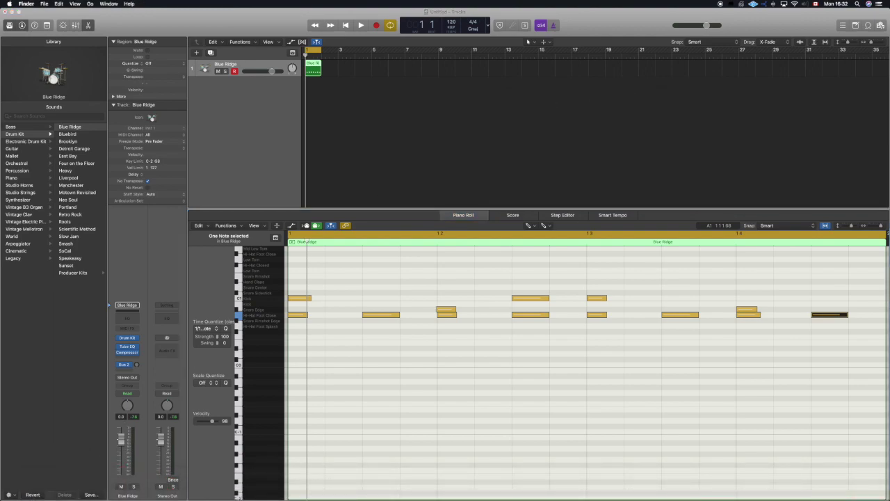
drag(889, 48, 635, 47)
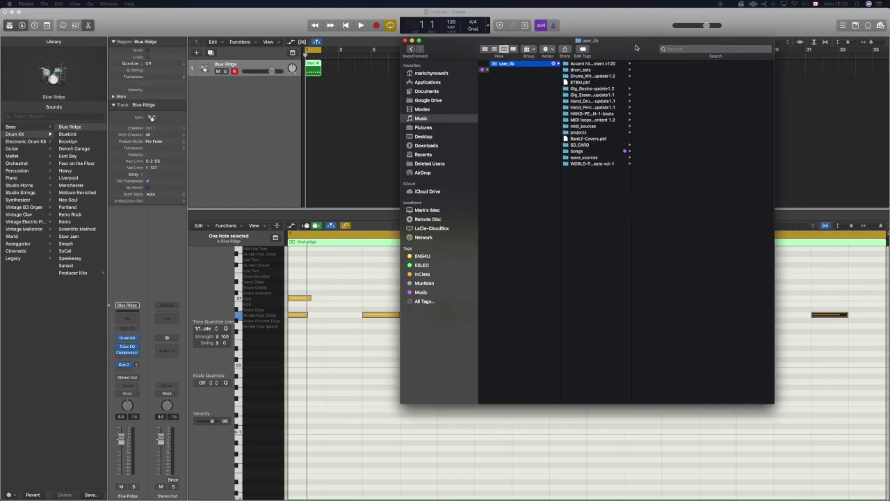
click(593, 127)
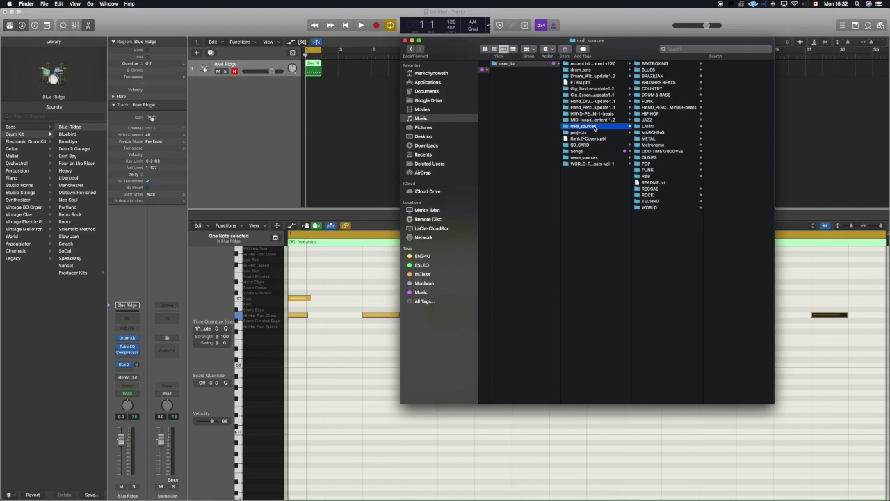
click(666, 165)
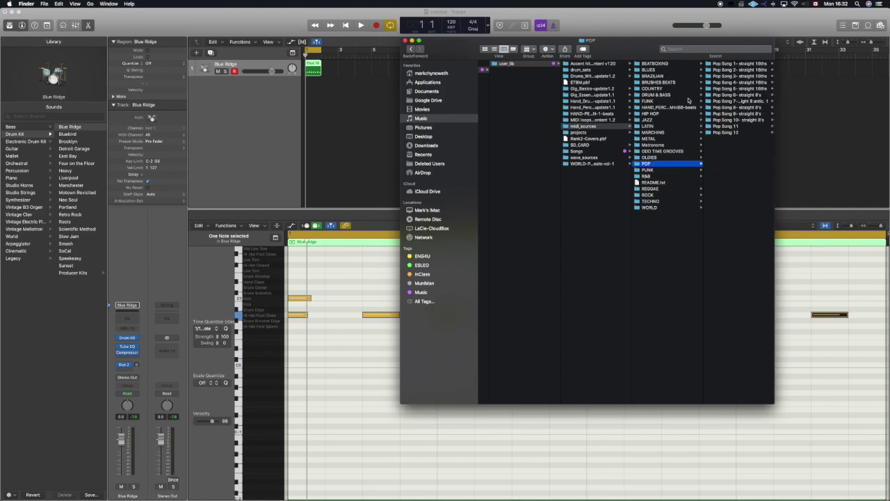
Move the Finder window aside and add a second Blue Ridge drum track in Logic.
drag(634, 60, 686, 116)
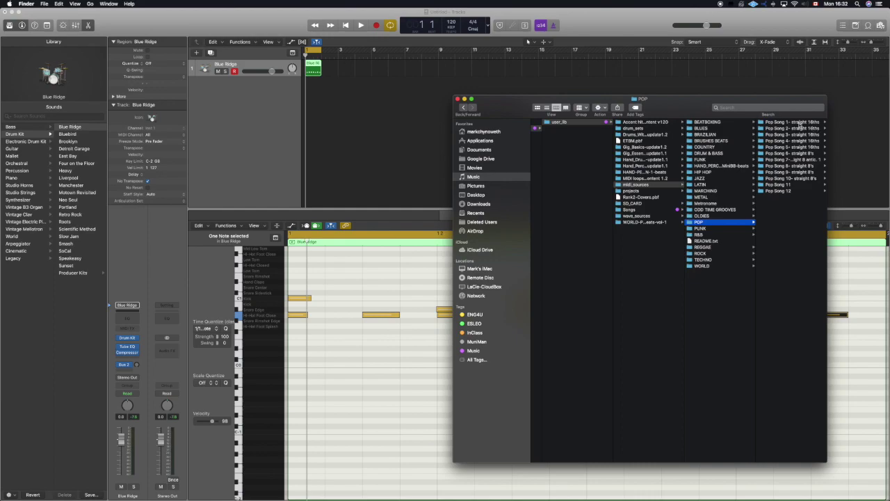
click(240, 30)
click(211, 53)
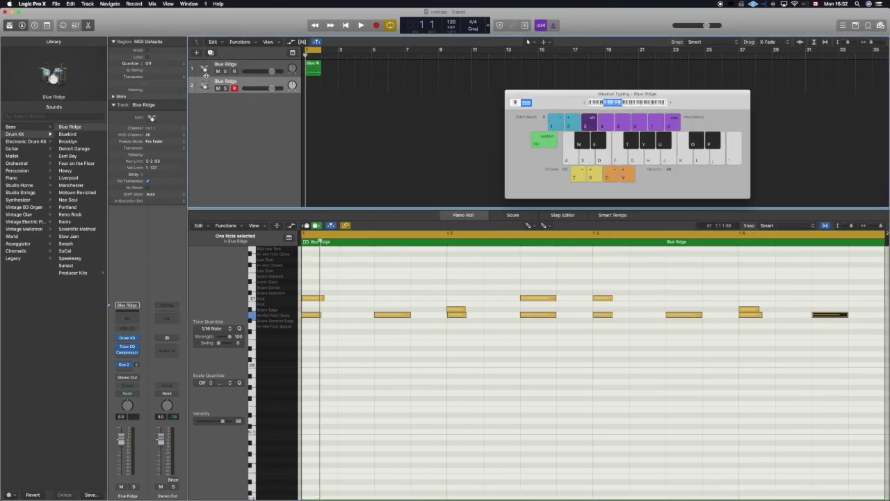
Mute track 1 and import Pop Song 1 - straight 16ths from Finder onto track 2.
click(217, 72)
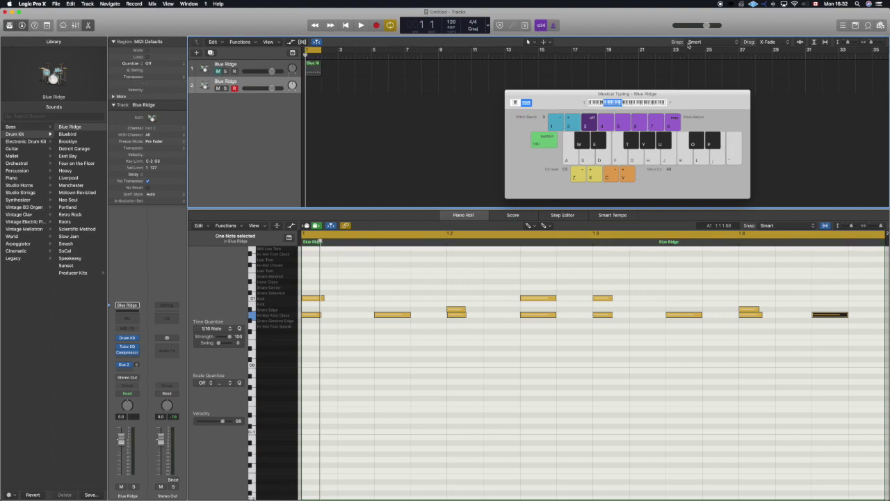
drag(644, 22, 618, 127)
click(770, 102)
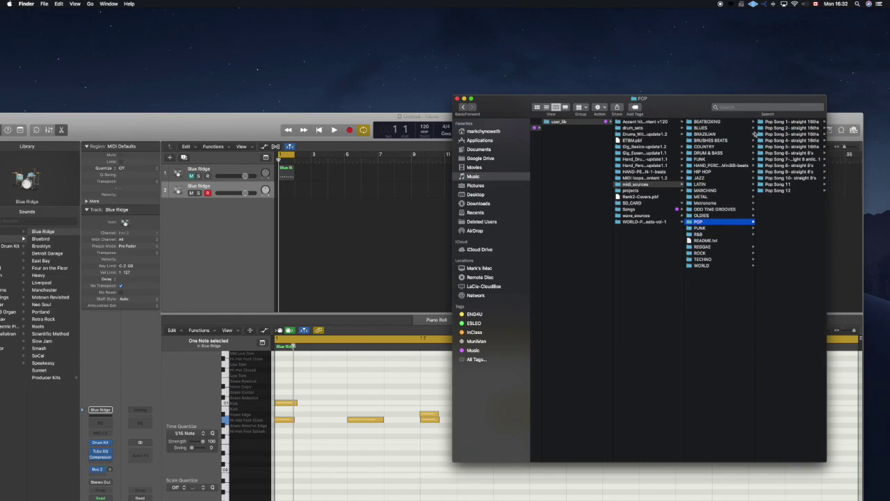
drag(779, 126, 306, 200)
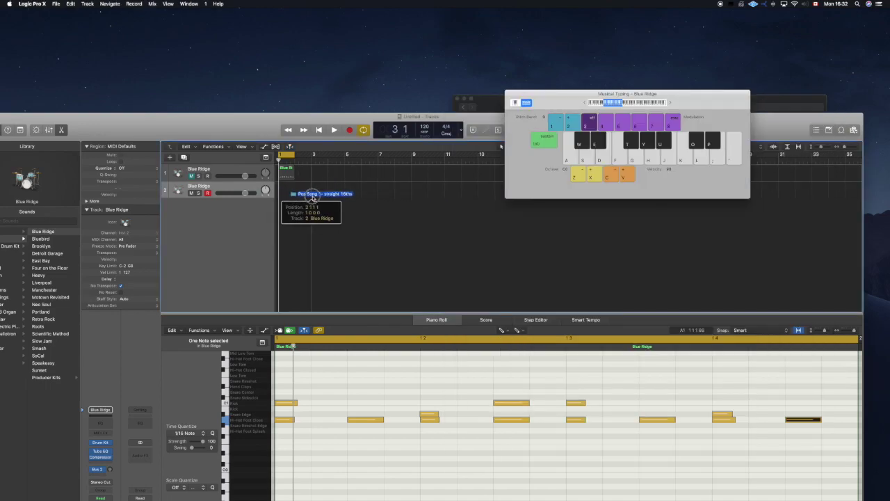
Delete the Pop Fill region and move the Groove Agent SE 01 region to bar 1.
click(362, 208)
drag(388, 205, 422, 195)
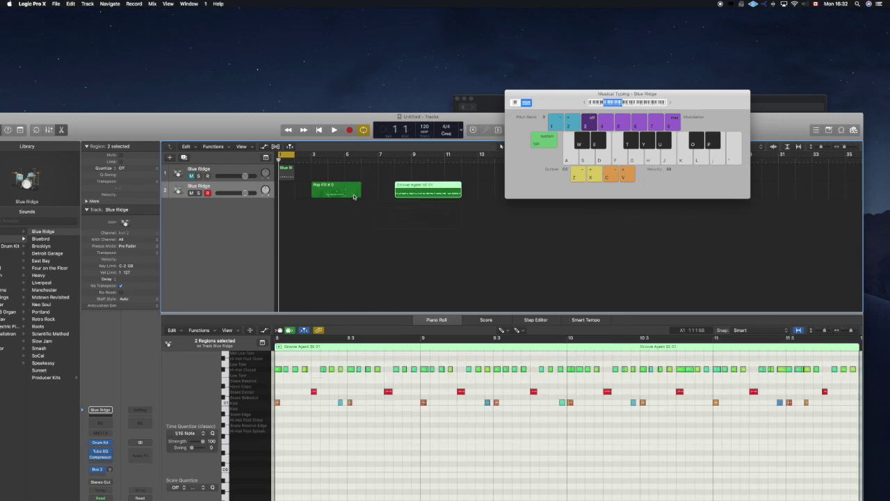
click(345, 193)
key(Delete)
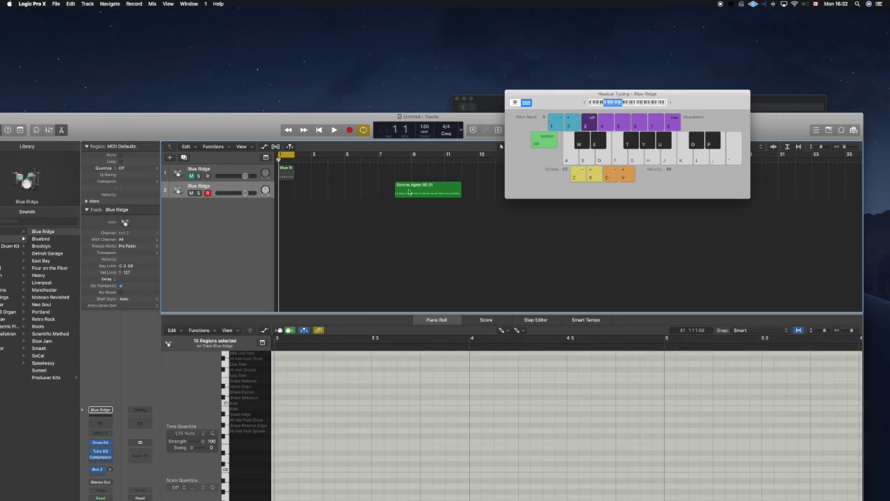
drag(410, 192, 303, 192)
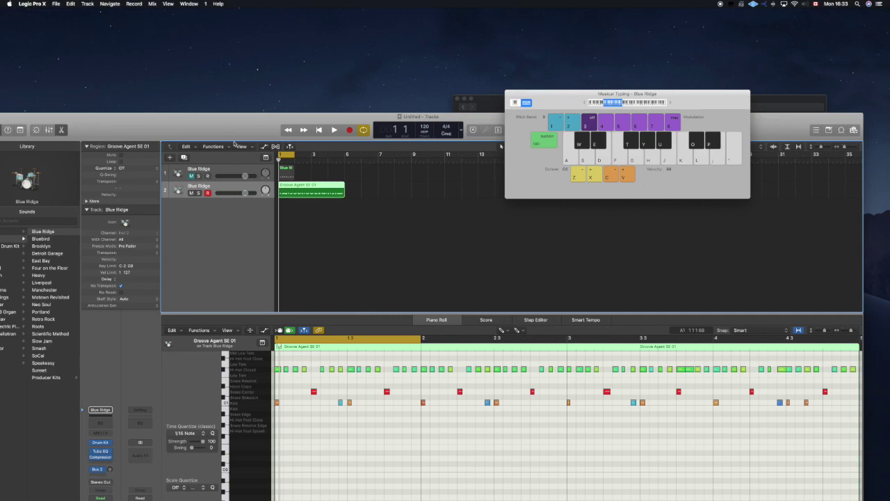
double_click(251, 125)
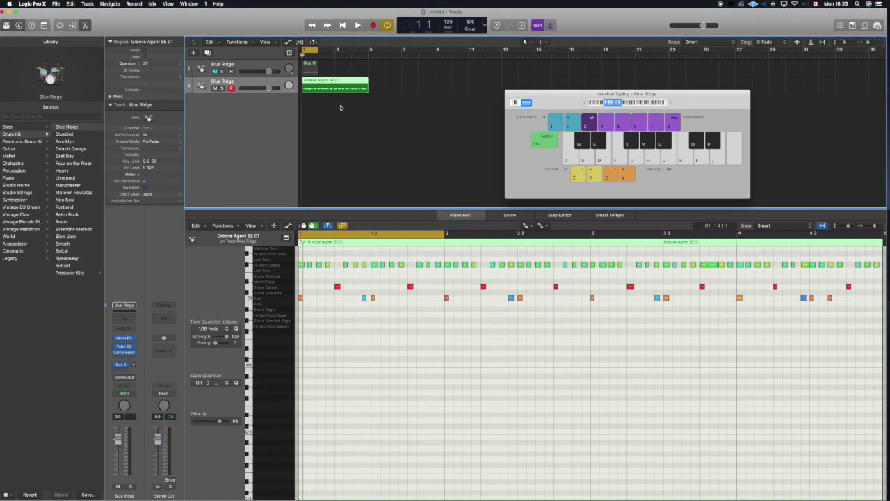
Play the groove, then trim the Groove Agent SE 01 region to about one bar.
key(space)
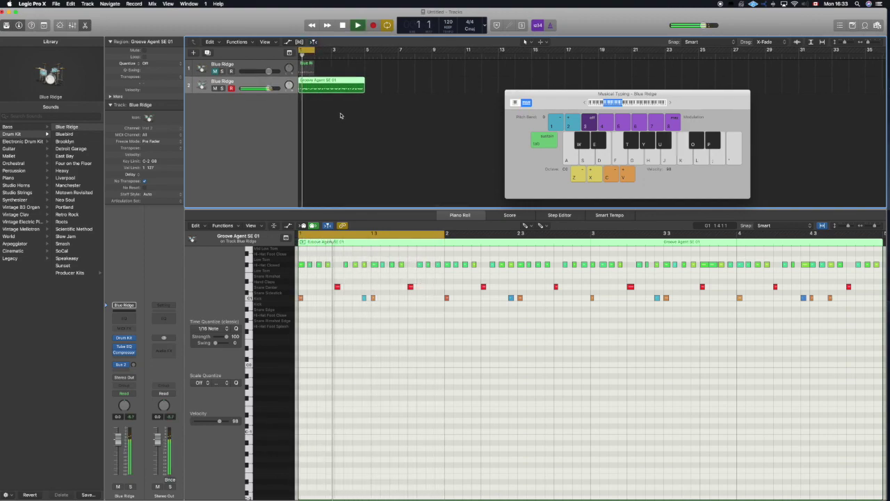
key(space)
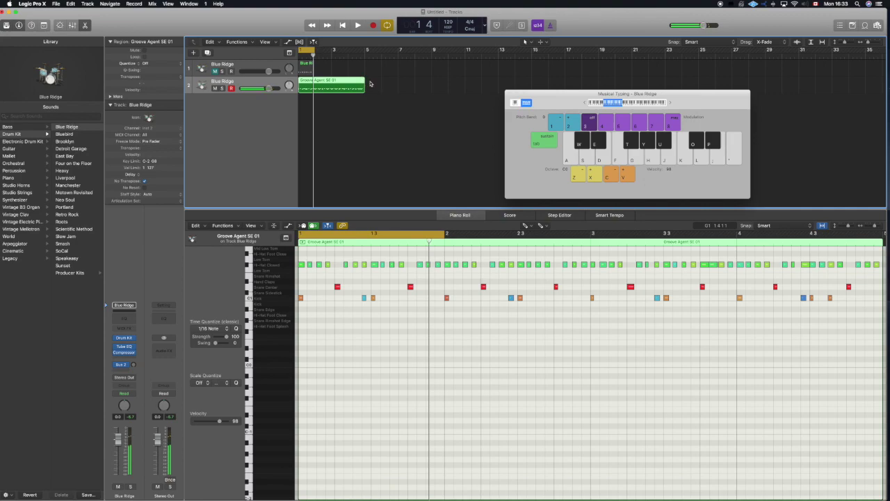
drag(363, 89, 313, 91)
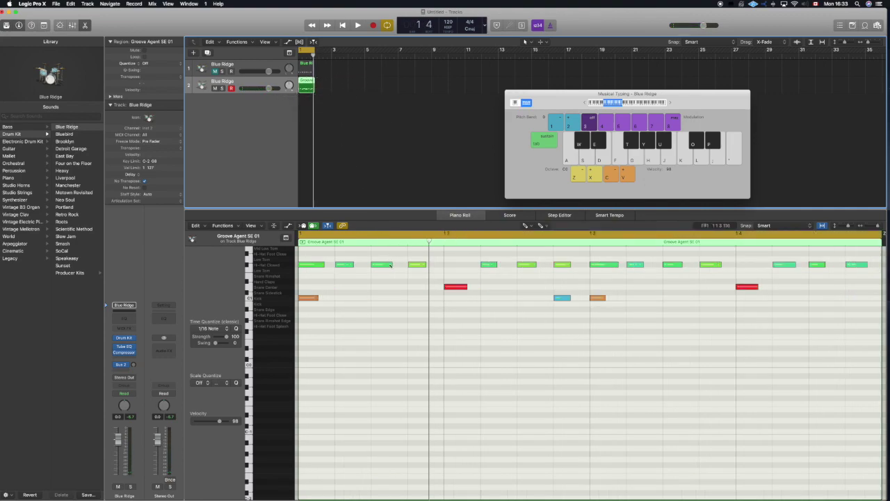
Unmute track 1, play both drum tracks from the start, then mute track 1 again.
click(214, 71)
key(Return)
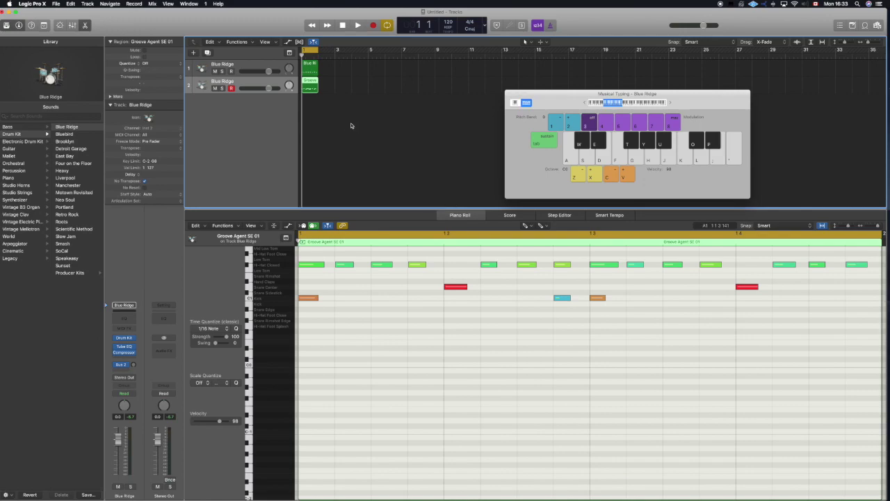
key(space)
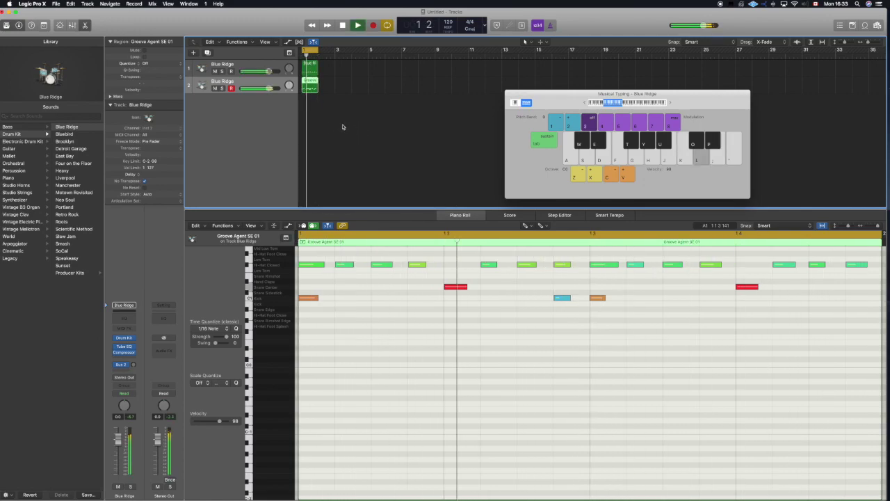
key(space)
click(215, 71)
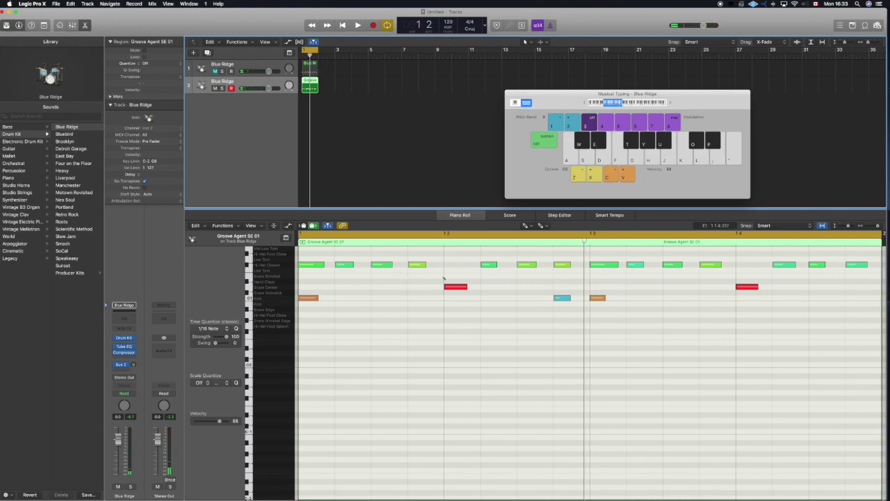
With the Pencil tool, draw an extra snare note just after beat 2 and play it back.
click(527, 226)
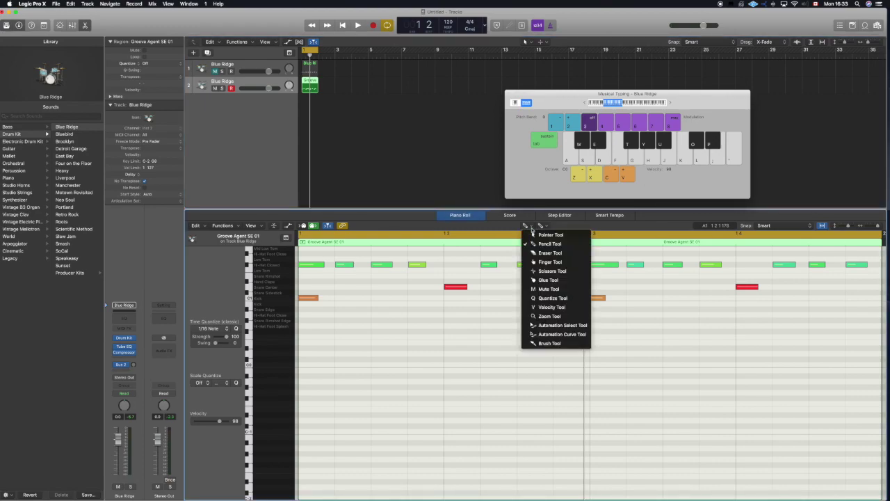
click(405, 219)
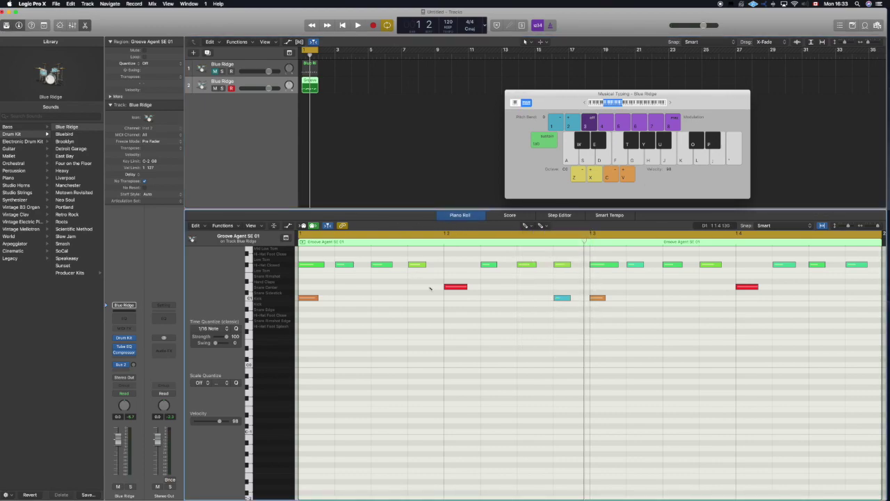
click(446, 286)
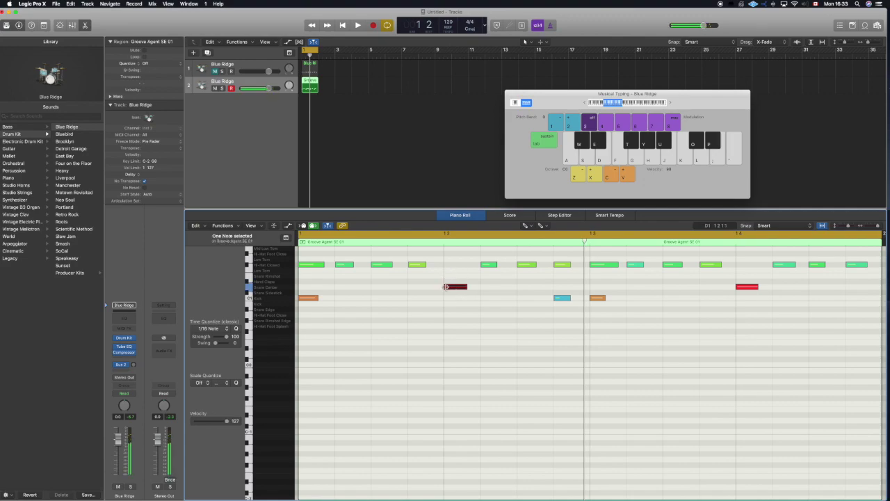
click(529, 288)
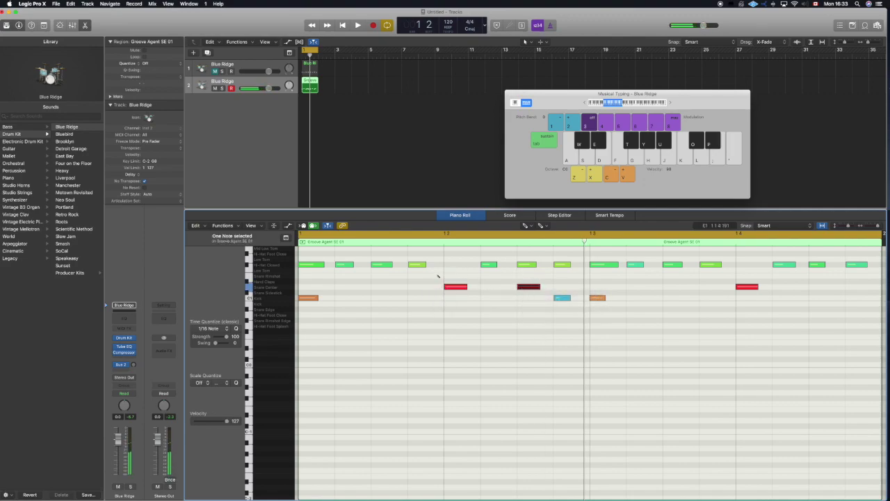
key(space)
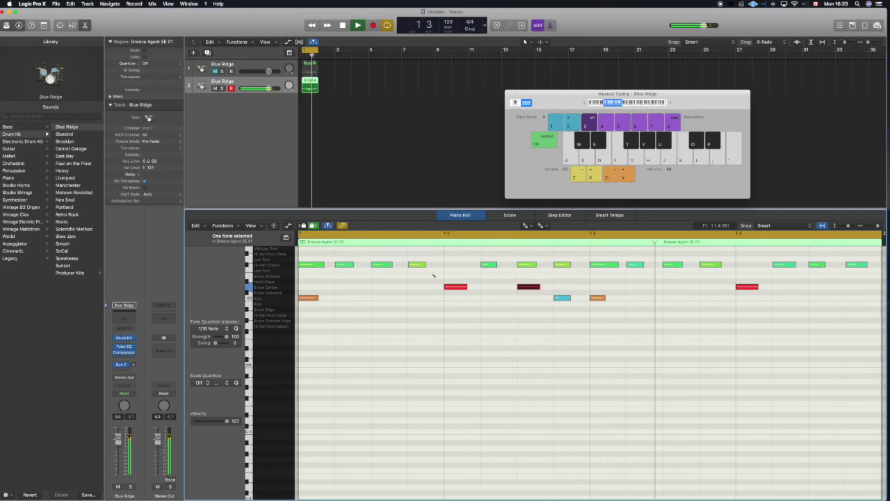
key(space)
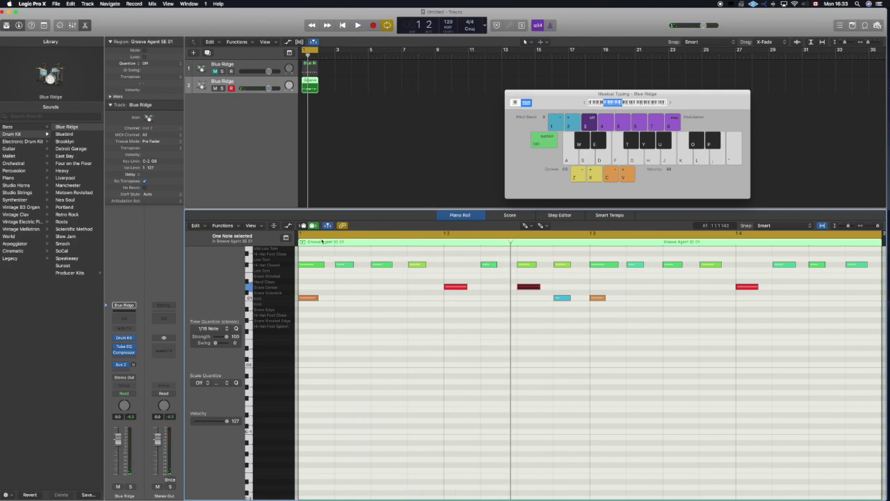
With the Pointer tool, select all 14 hi-hat notes and raise them two semitones to G#1.
click(529, 226)
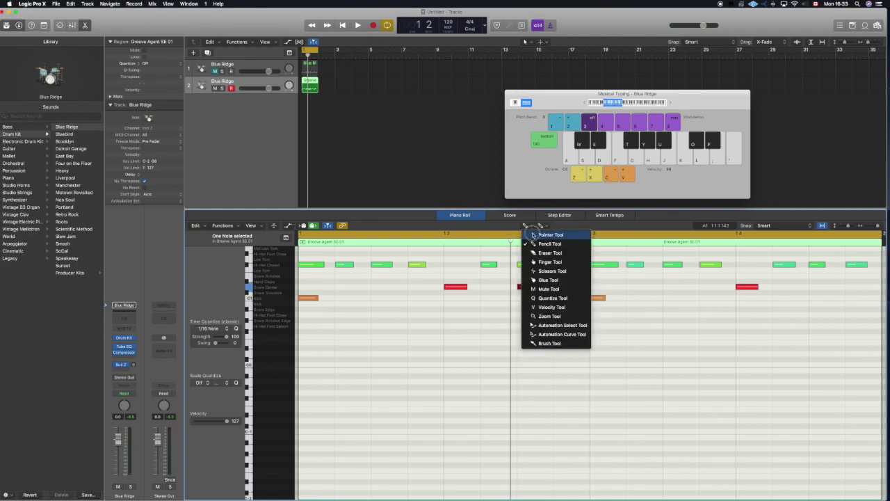
click(541, 237)
scroll(494, 323, up, 2)
scroll(494, 322, up, 1)
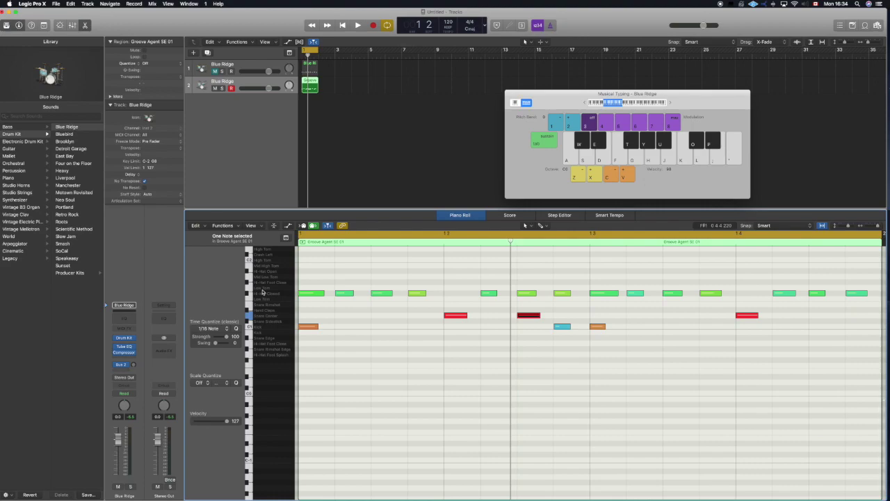
drag(308, 276, 861, 294)
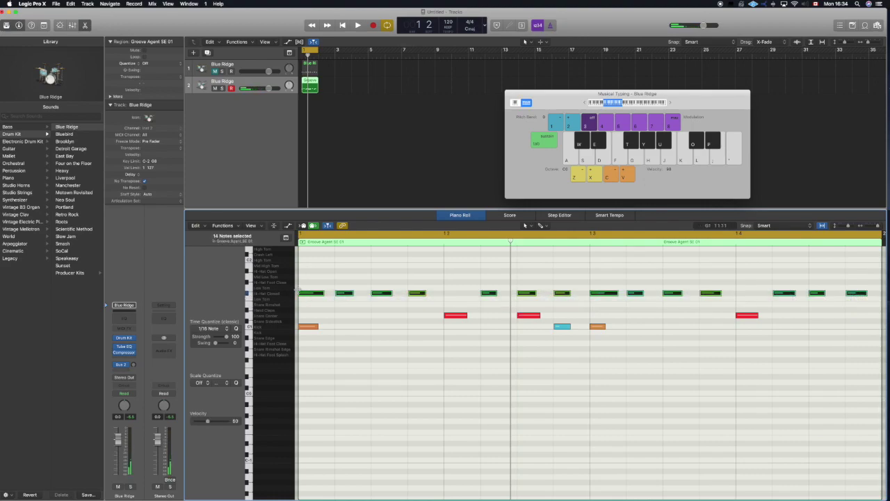
drag(310, 293, 309, 280)
Play the edited groove from the start and enlarge the piano roll editor.
key(Return)
key(space)
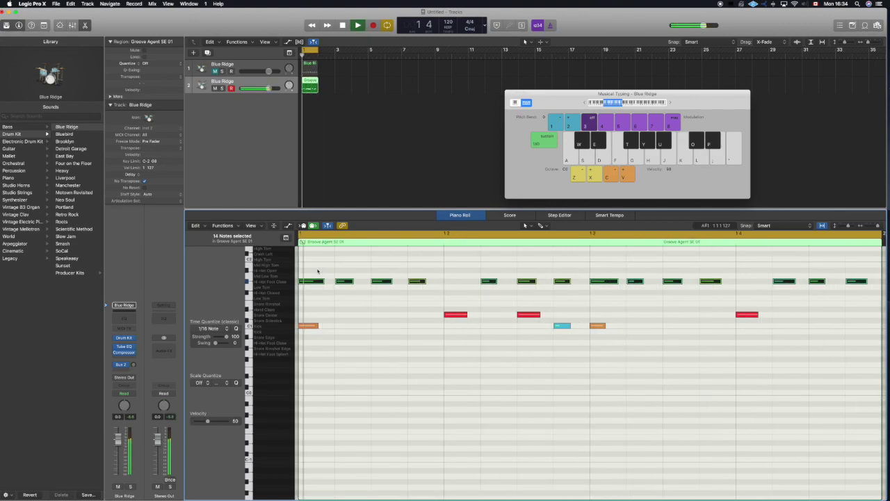
key(space)
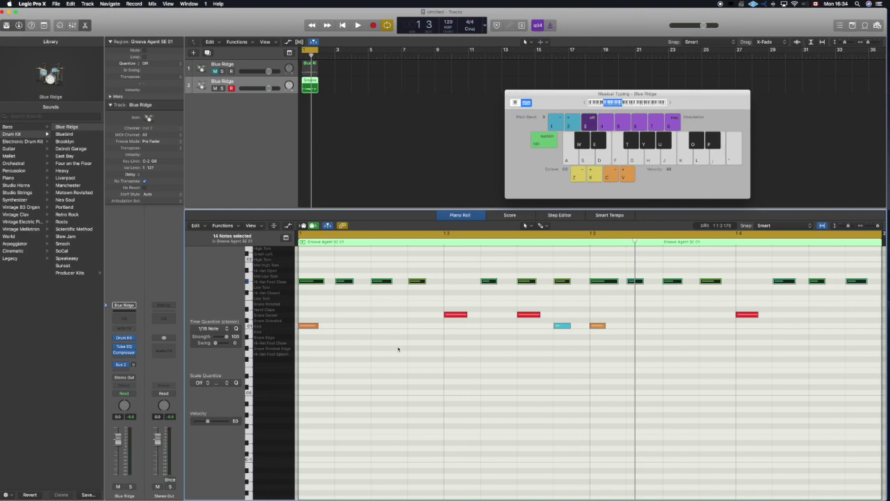
drag(367, 208, 367, 178)
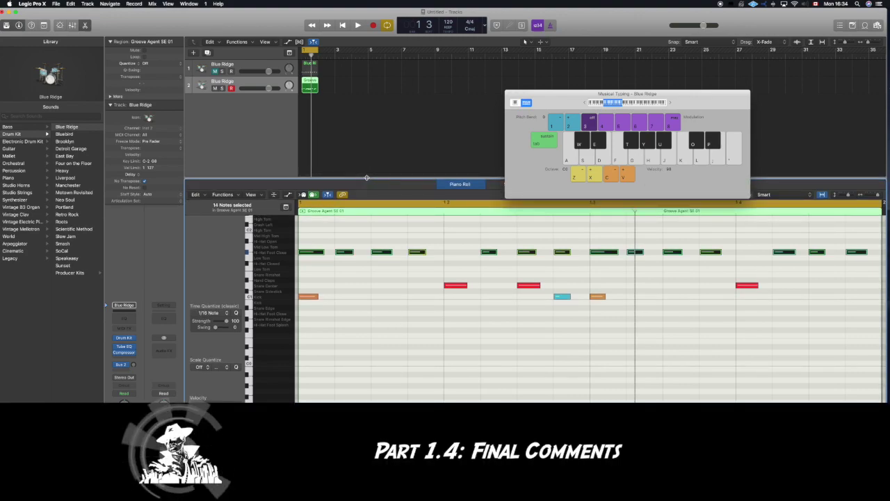